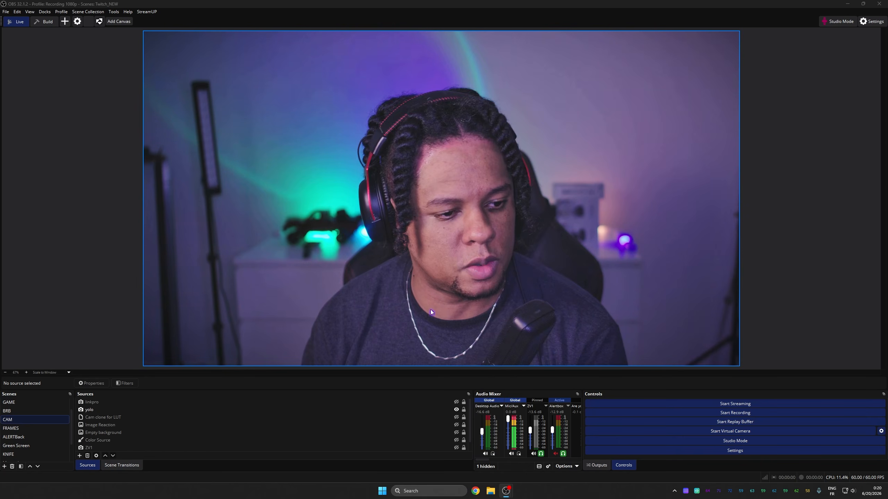
# Step: Switch between the GAME and CAM scenes and start the virtual camera
pyautogui.click(35, 402)
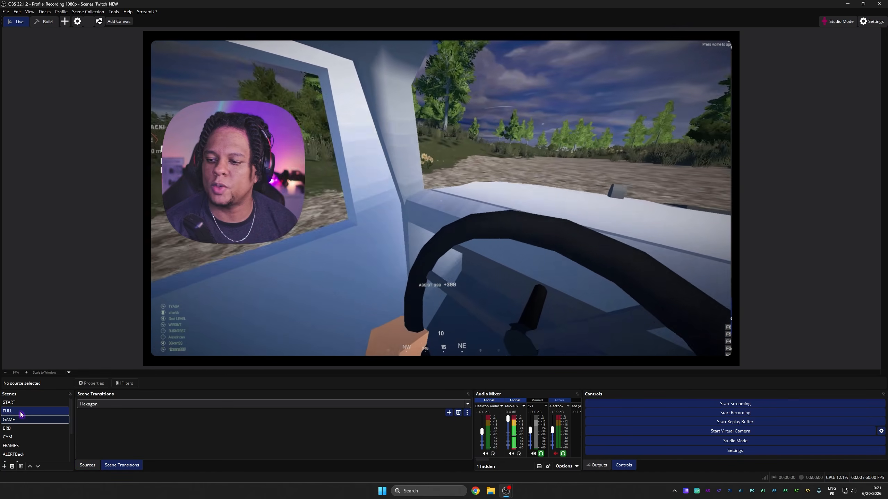
pyautogui.click(21, 414)
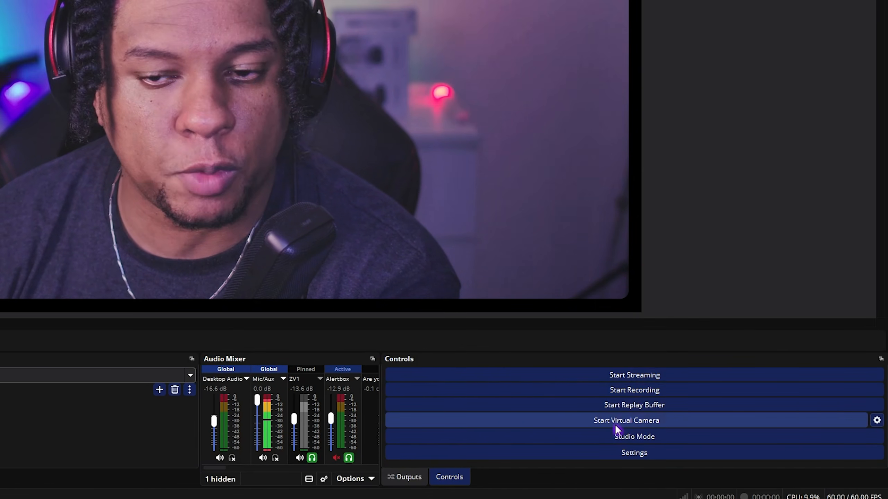
pyautogui.click(615, 425)
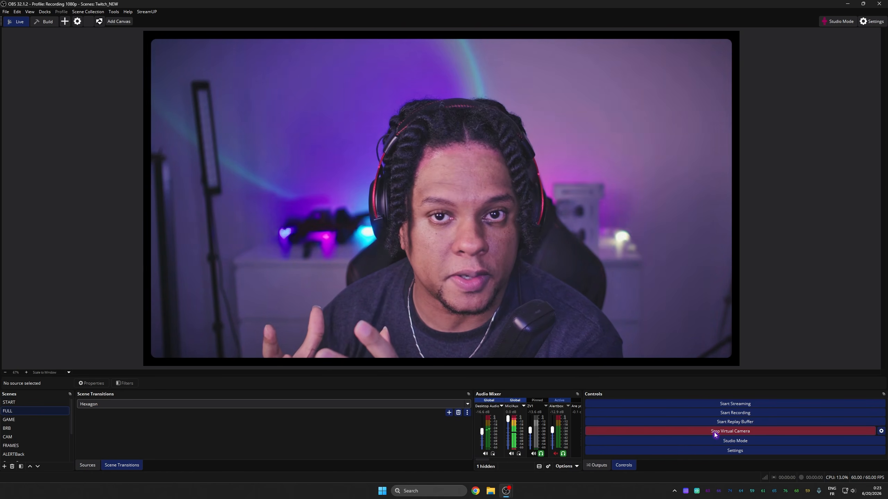
# Step: Launch TikTok LIVE Studio and open its Go LIVE studio
pyautogui.press('super')
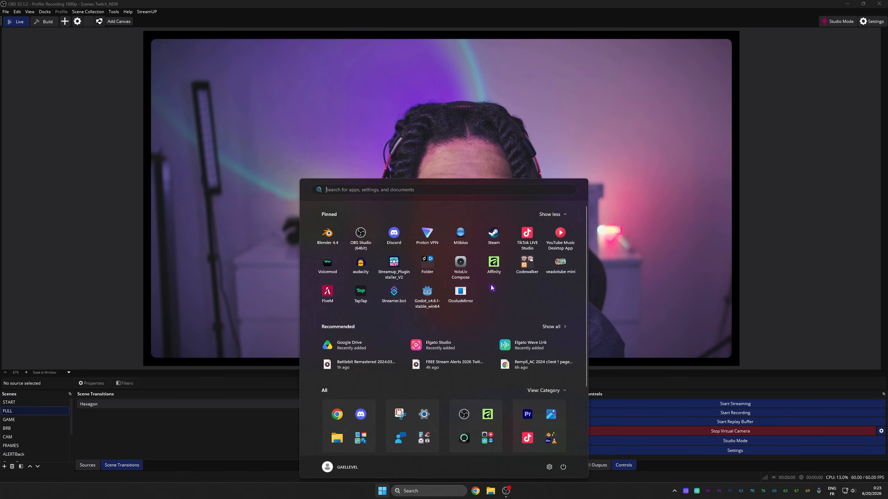
pyautogui.click(527, 245)
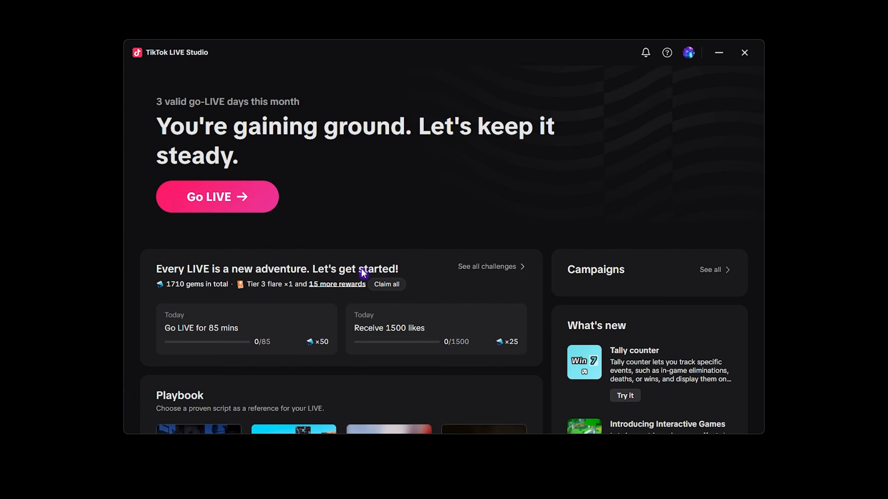
pyautogui.click(216, 196)
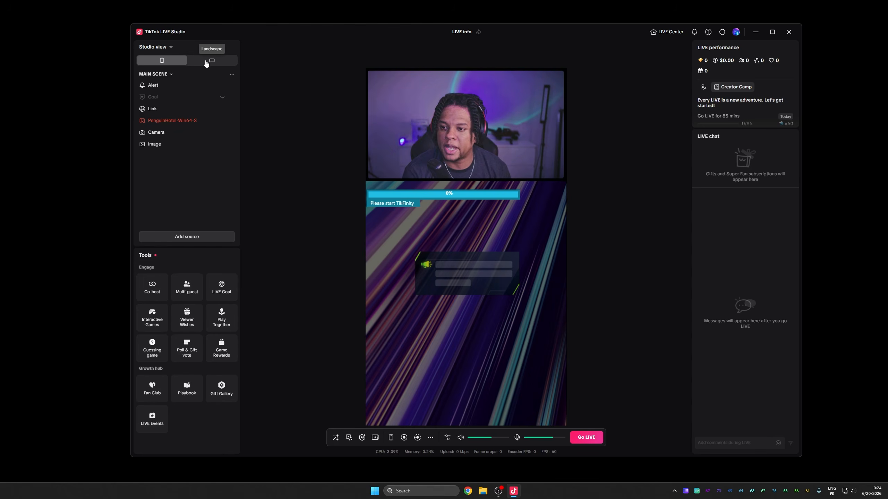
# Step: Add a new Blank scene in landscape studio view
pyautogui.click(207, 61)
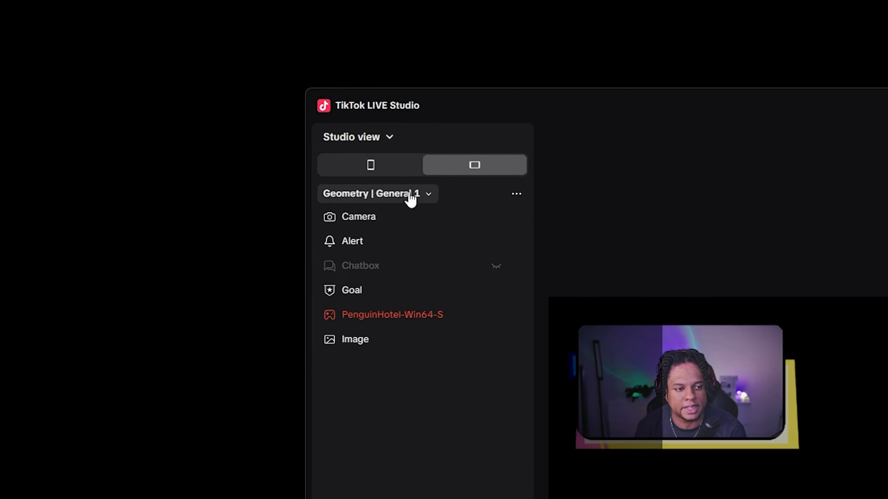
pyautogui.click(415, 195)
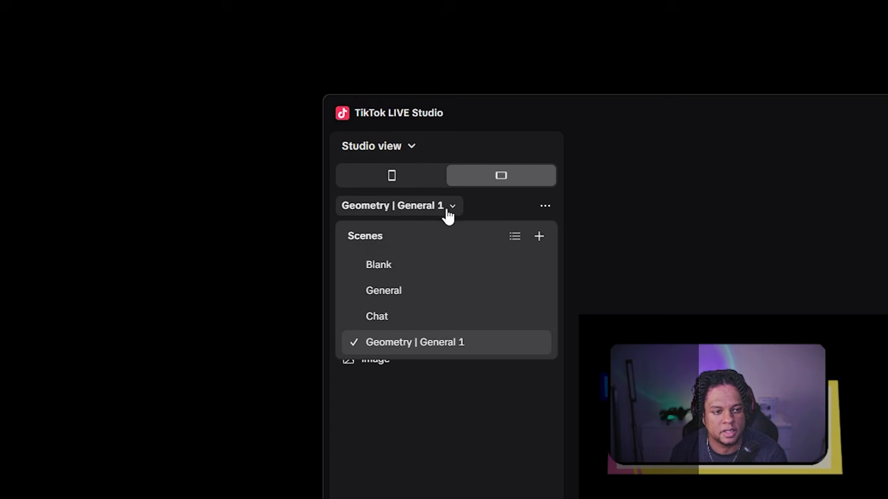
pyautogui.click(538, 237)
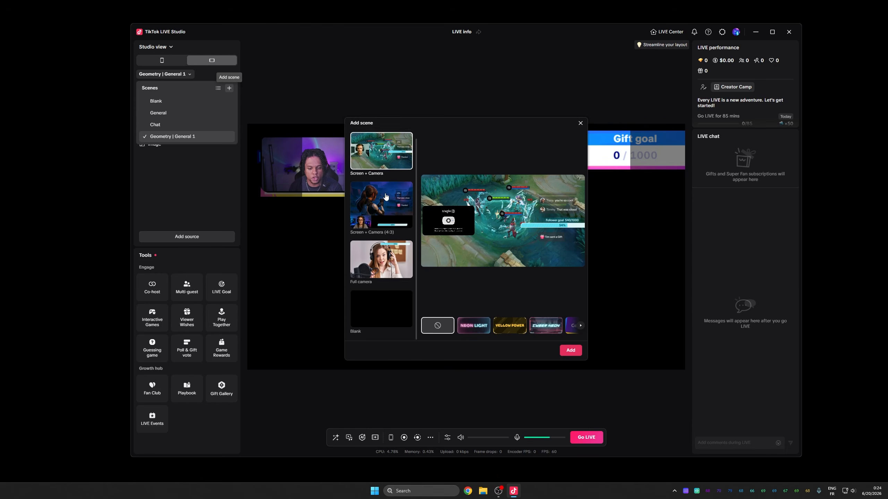
pyautogui.click(383, 322)
pyautogui.click(570, 351)
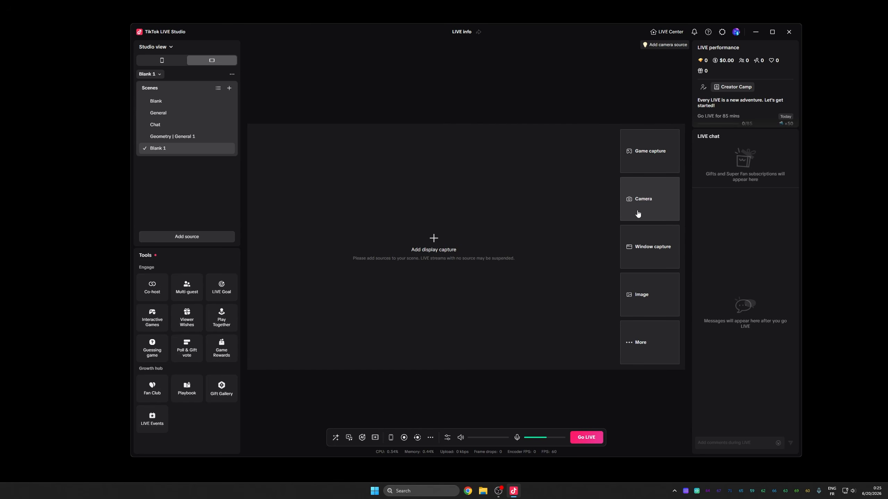
# Step: Add a Camera source set to OBS Virtual Camera to the new scene
pyautogui.click(188, 192)
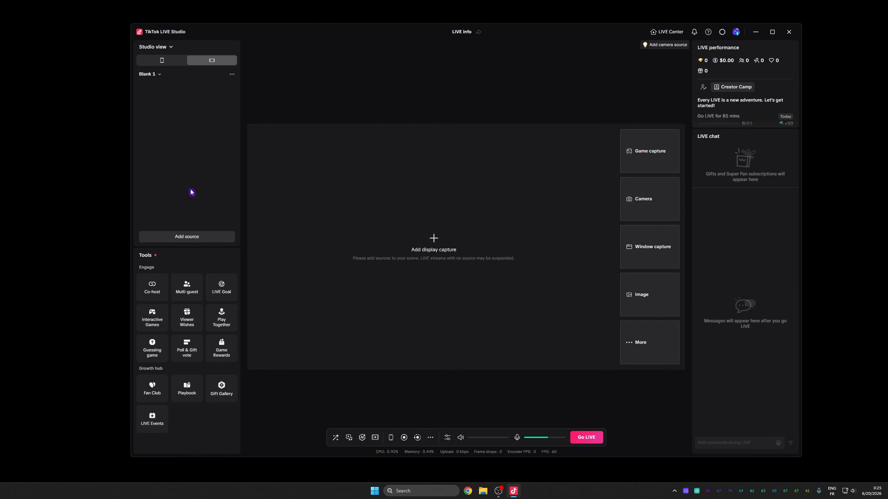
pyautogui.click(197, 241)
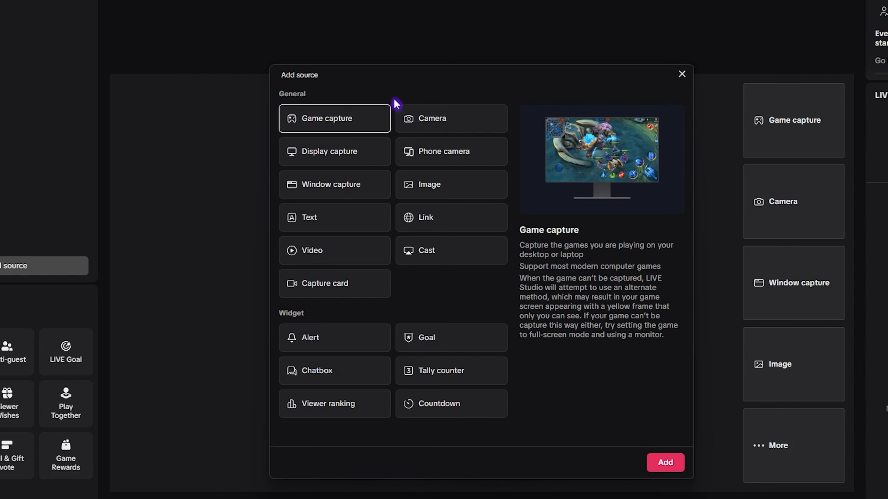
pyautogui.click(436, 121)
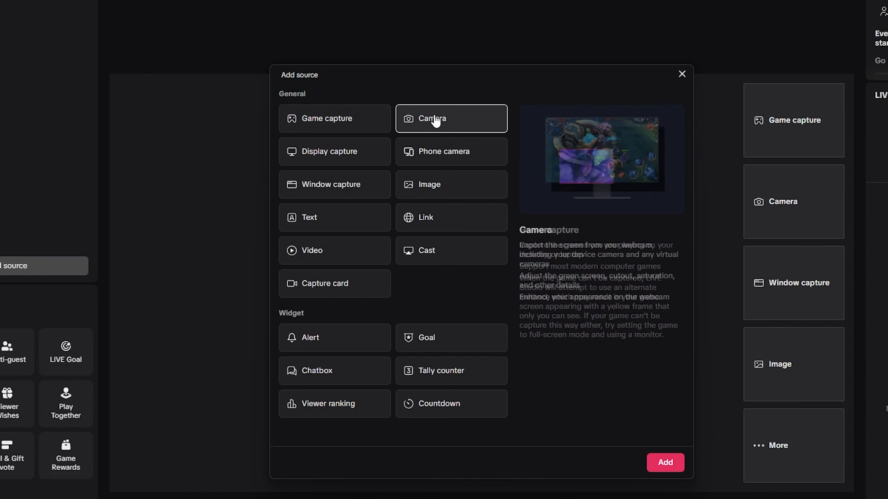
pyautogui.click(665, 463)
pyautogui.click(557, 152)
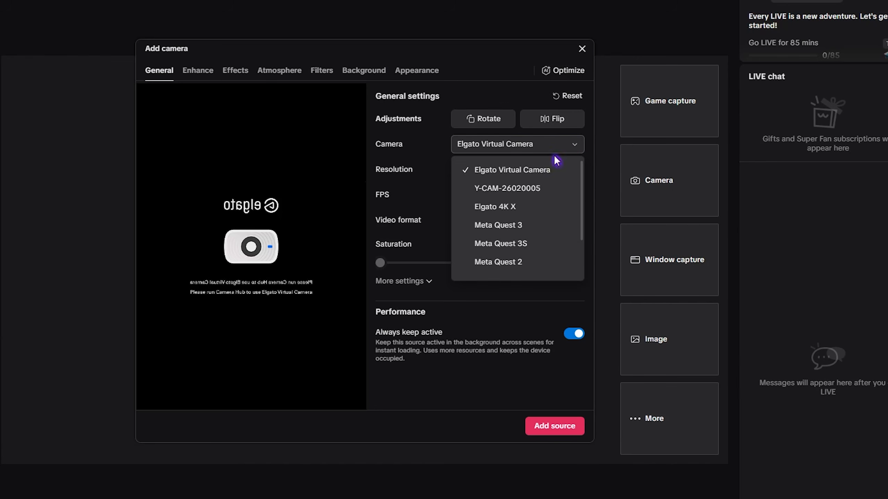
pyautogui.scroll(-3, 507, 181)
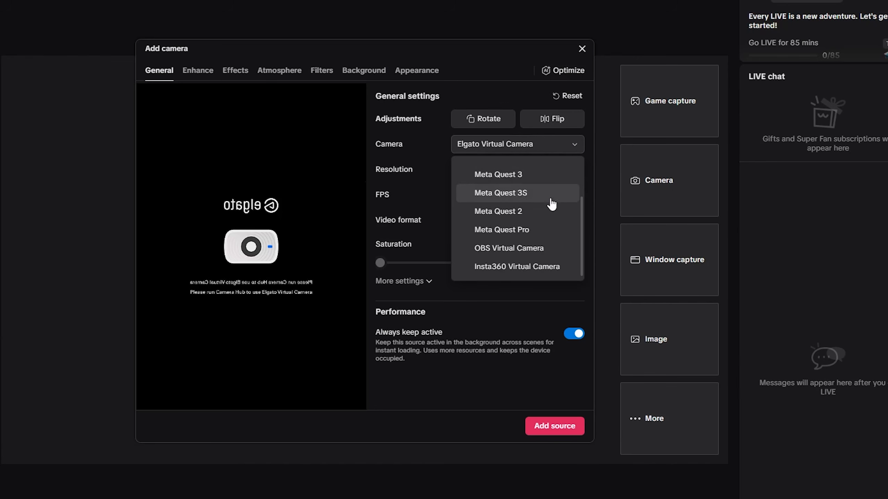
pyautogui.click(522, 258)
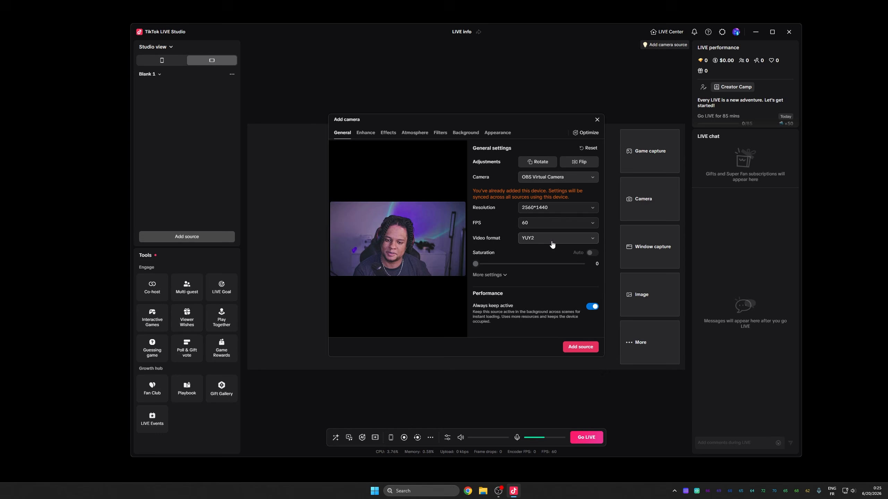
pyautogui.click(577, 347)
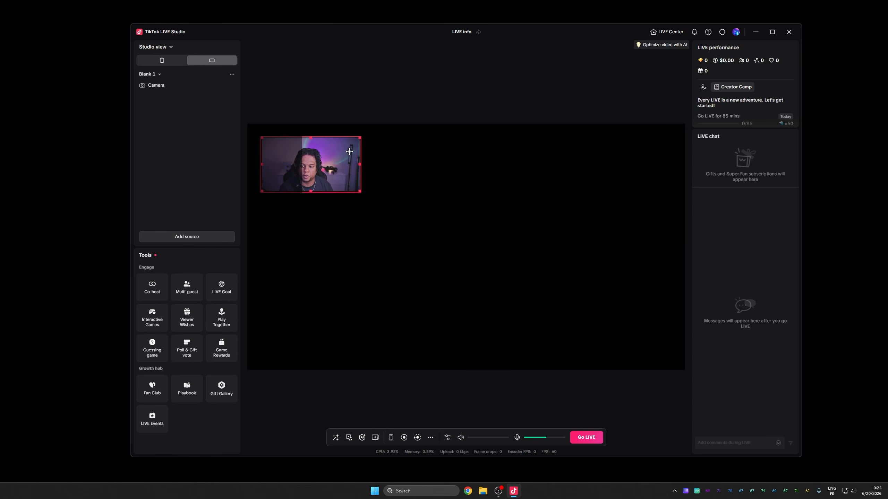
# Step: Fit the Camera source to the screen
pyautogui.rightClick(172, 86)
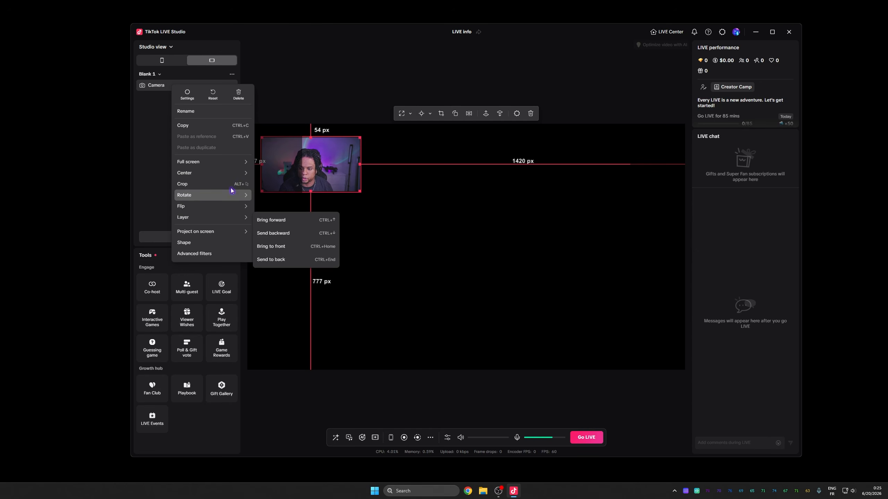
pyautogui.moveTo(232, 170)
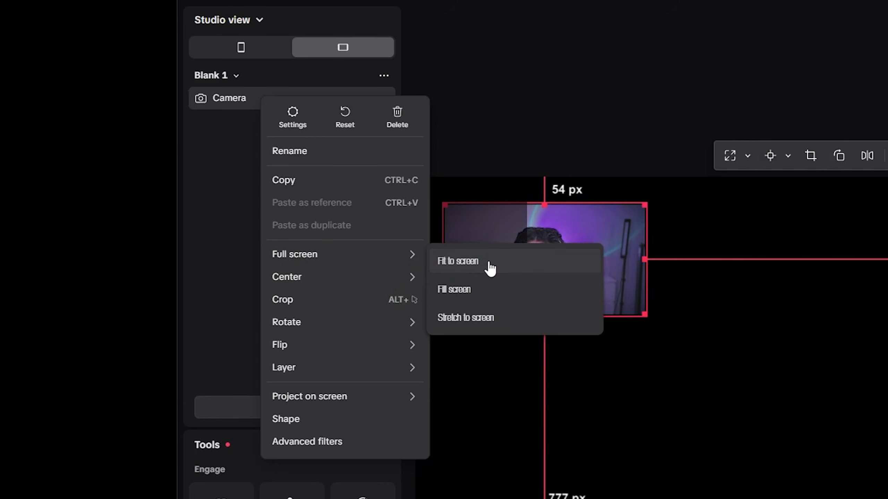
pyautogui.click(489, 265)
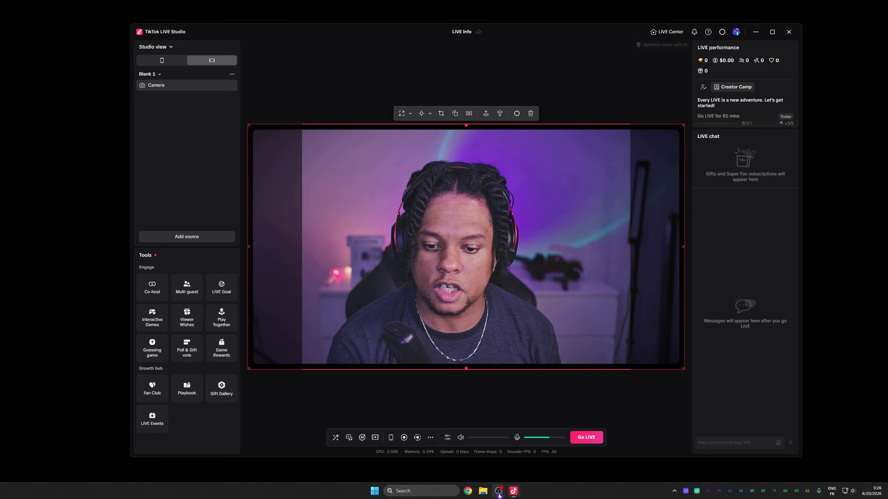
# Step: Switch to OBS and select the GAME scene
pyautogui.moveTo(499, 493)
pyautogui.click(458, 459)
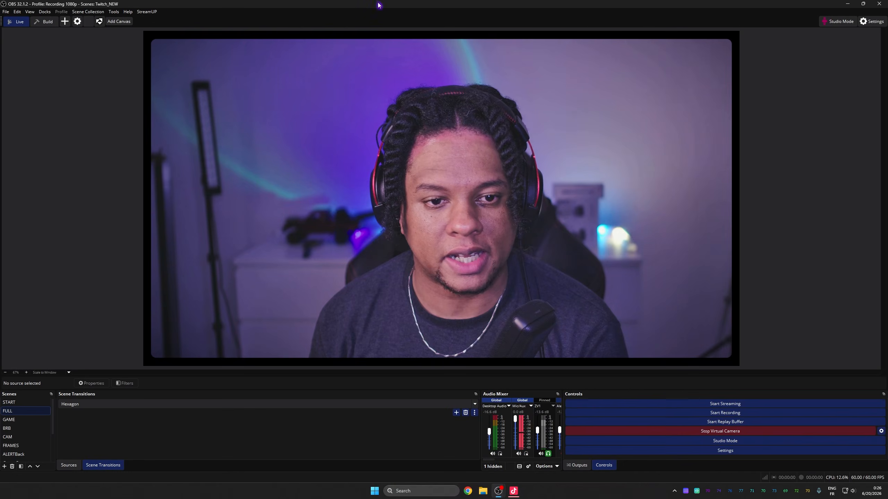
pyautogui.click(23, 421)
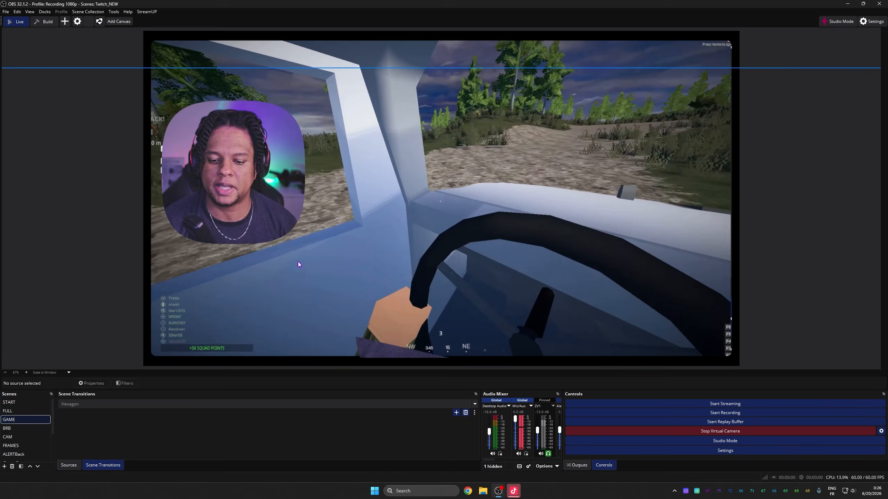
# Step: Return to TikTok LIVE Studio and flip the Camera source horizontally
pyautogui.hotkey('alt', 'Tab')
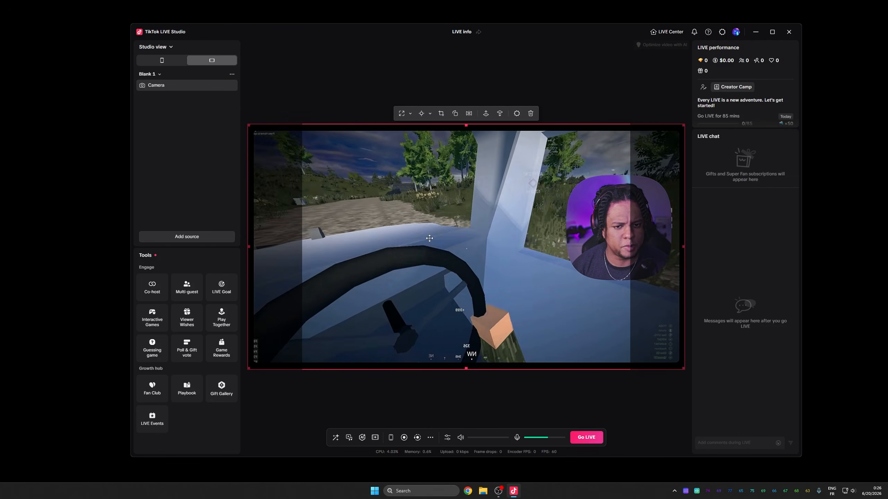
pyautogui.click(469, 114)
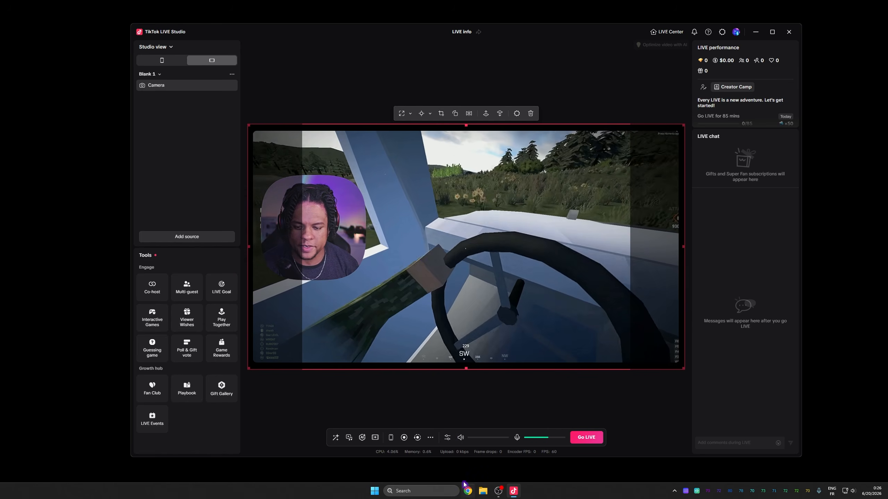
pyautogui.moveTo(500, 496)
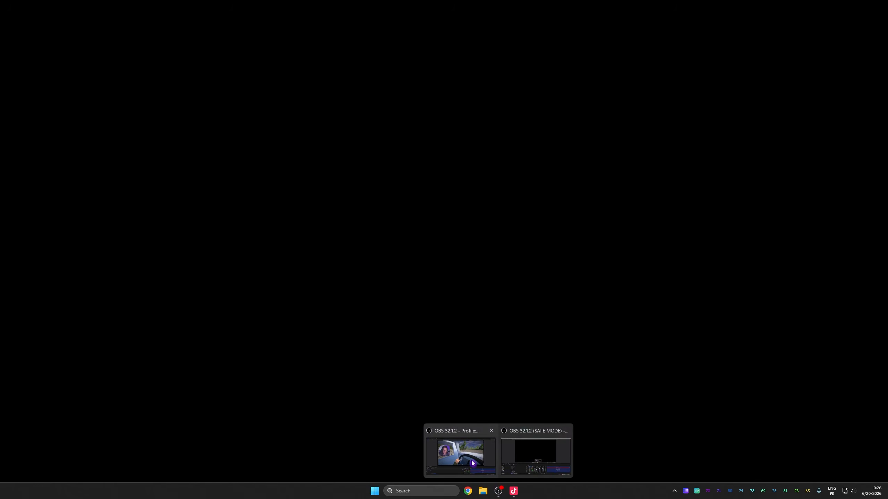
pyautogui.click(472, 464)
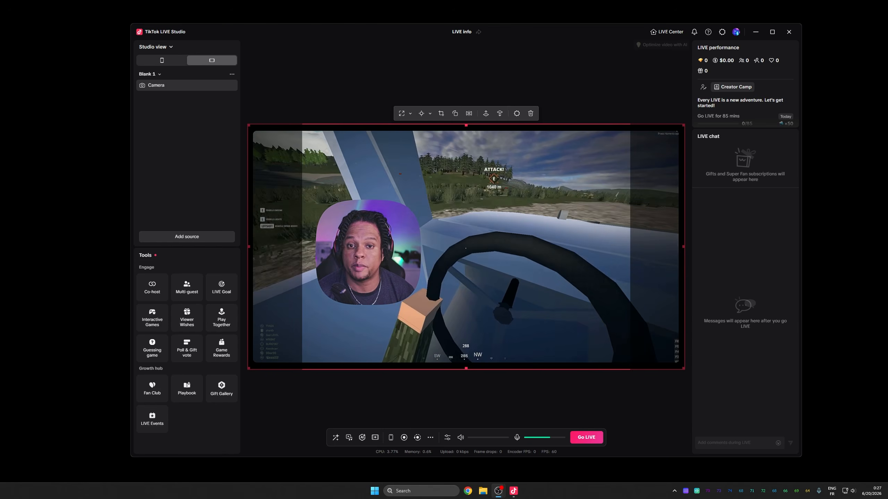
pyautogui.click(176, 125)
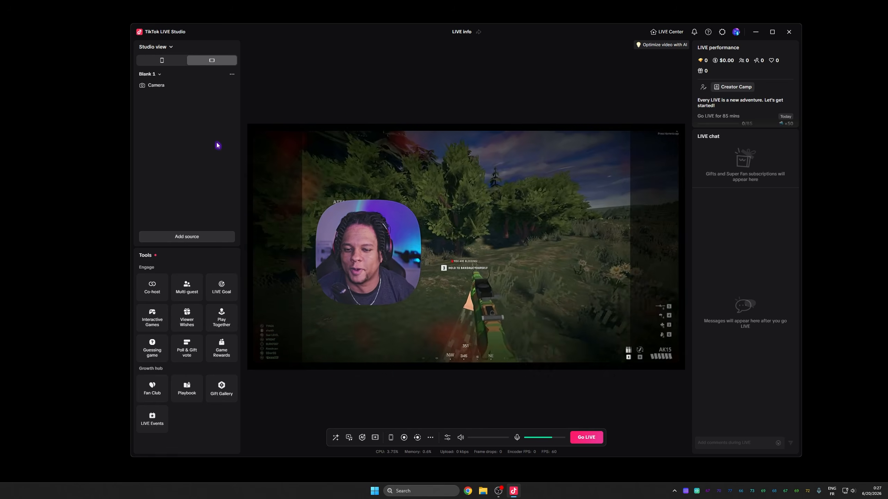
# Step: Switch to portrait view and move the Camera source down to about 395 px from the top
pyautogui.click(160, 61)
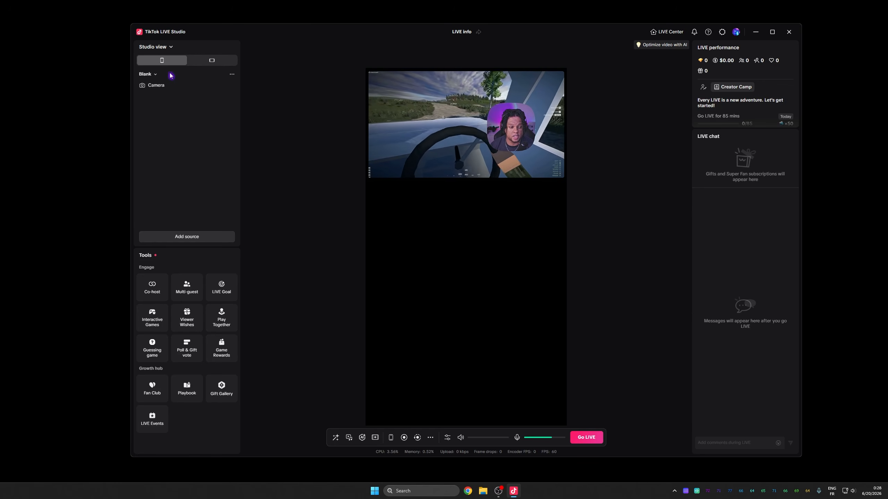
pyautogui.click(178, 89)
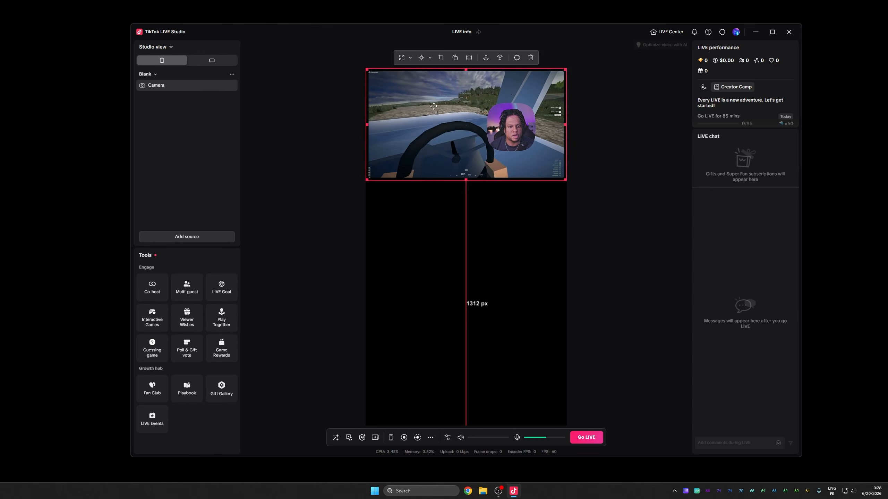
pyautogui.moveTo(448, 104); pyautogui.dragTo(450, 200)
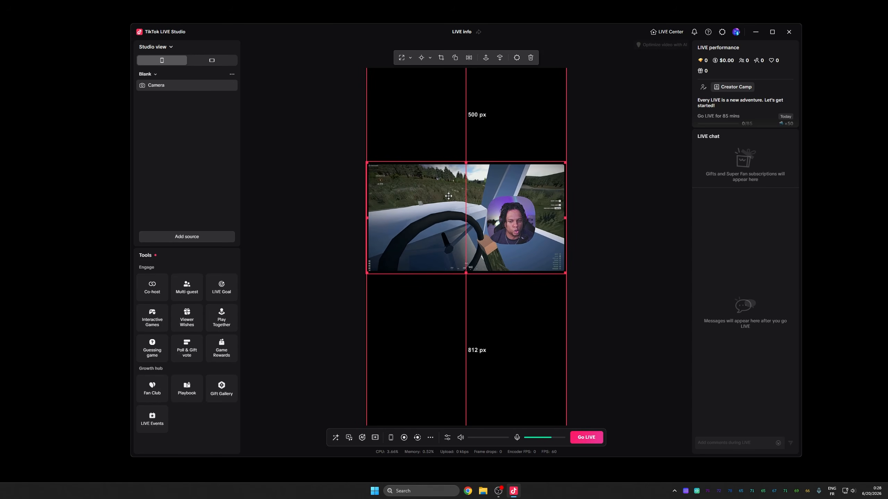
pyautogui.moveTo(448, 196); pyautogui.dragTo(449, 185)
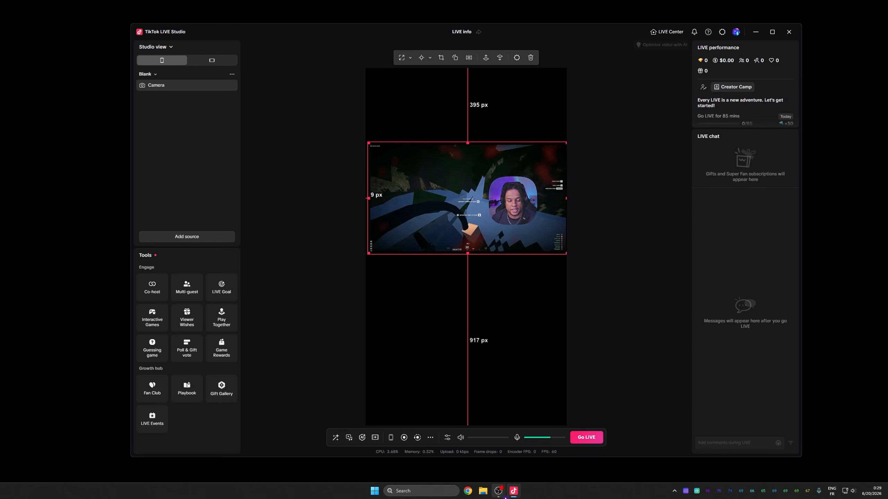
# Step: Bring the OBS window to the front and drag it lower on screen
pyautogui.moveTo(503, 494)
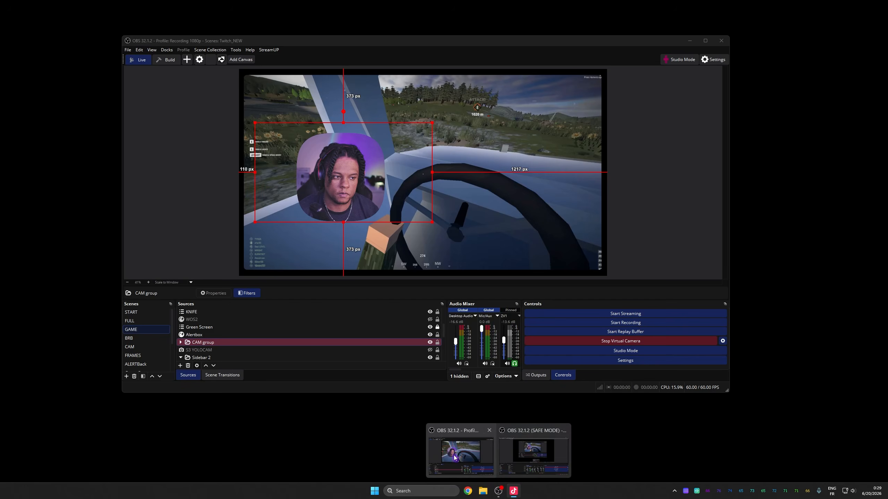
pyautogui.click(454, 457)
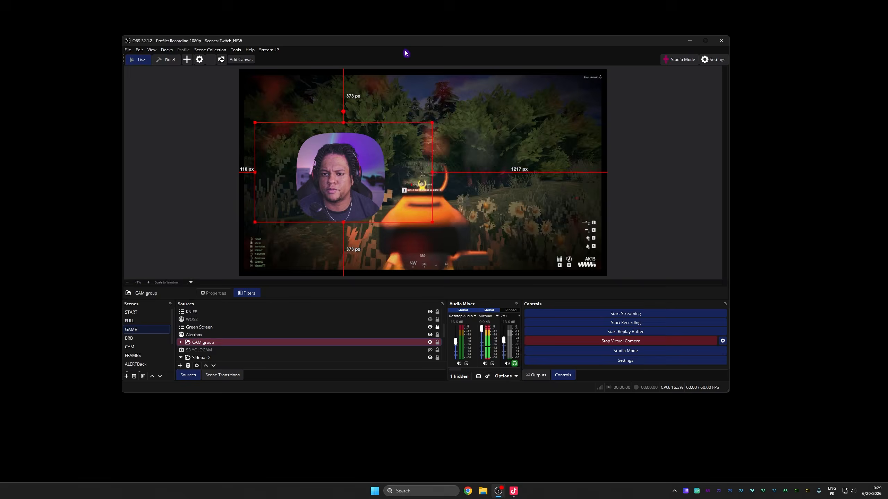
pyautogui.moveTo(412, 41); pyautogui.dragTo(456, 61)
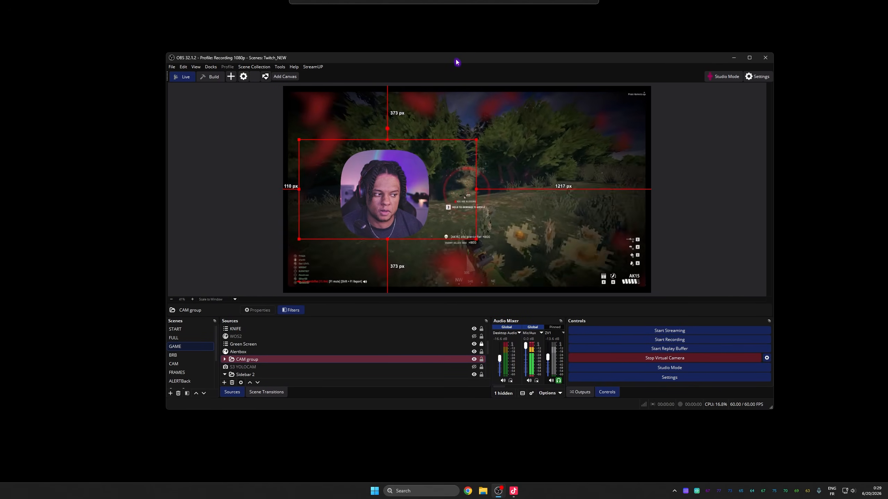
# Step: Examine the Video settings' canvas and output resolutions, close Settings, and move the OBS window back up
pyautogui.click(626, 377)
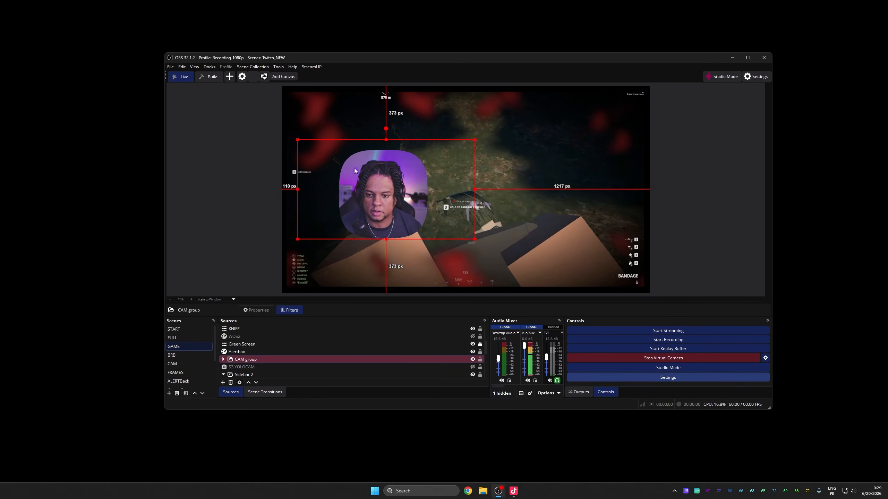
pyautogui.click(317, 167)
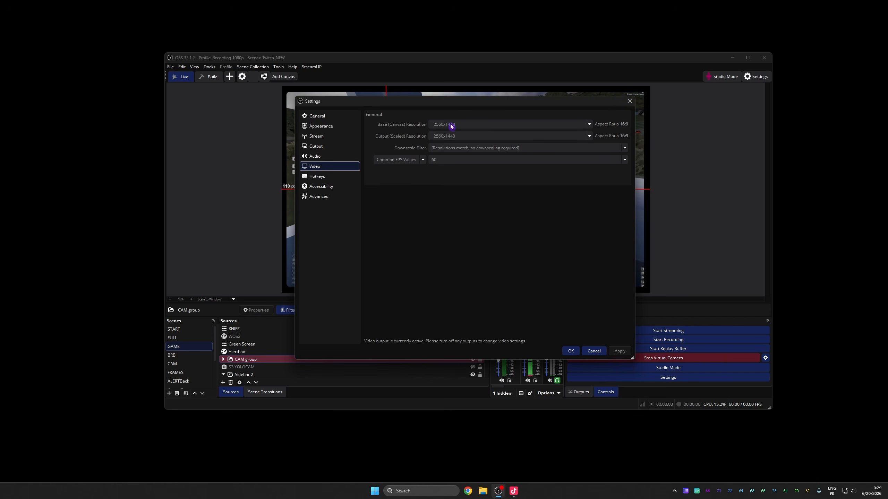
pyautogui.press('Escape')
pyautogui.moveTo(452, 54); pyautogui.dragTo(452, 8)
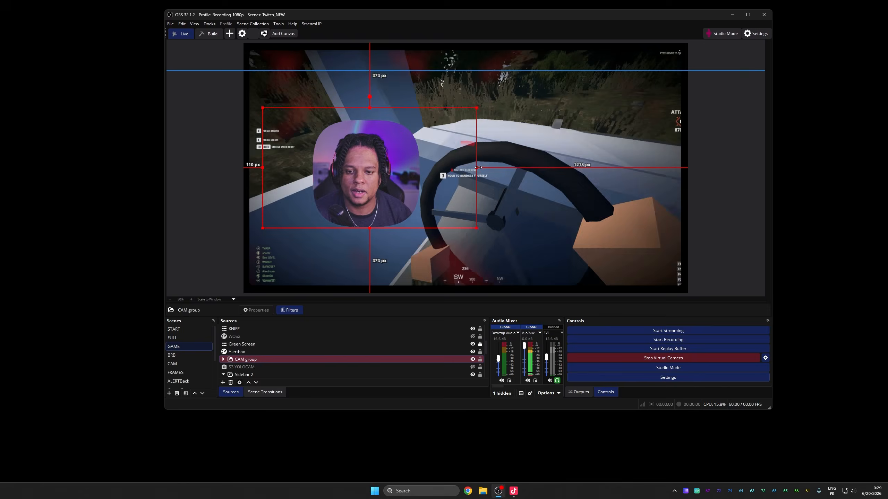
# Step: Switch to TikTok LIVE Studio and open the Camera source's settings, then close them
pyautogui.click(717, 154)
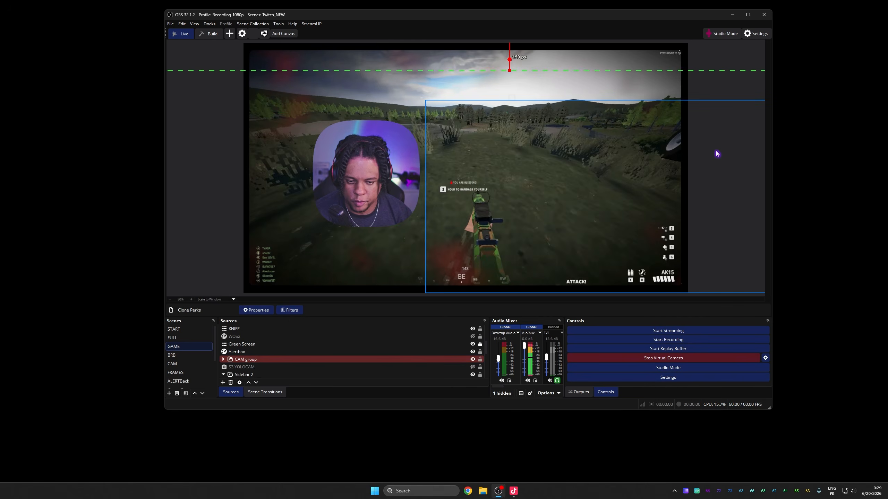
pyautogui.click(514, 491)
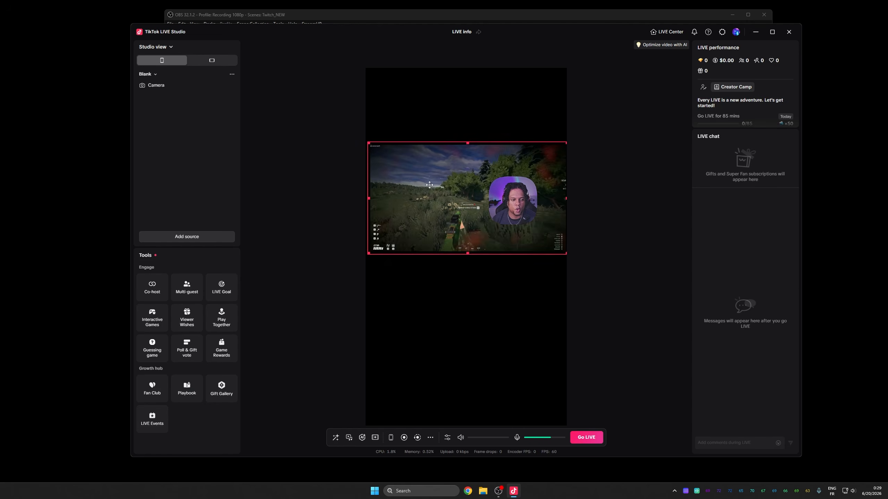
pyautogui.click(212, 89)
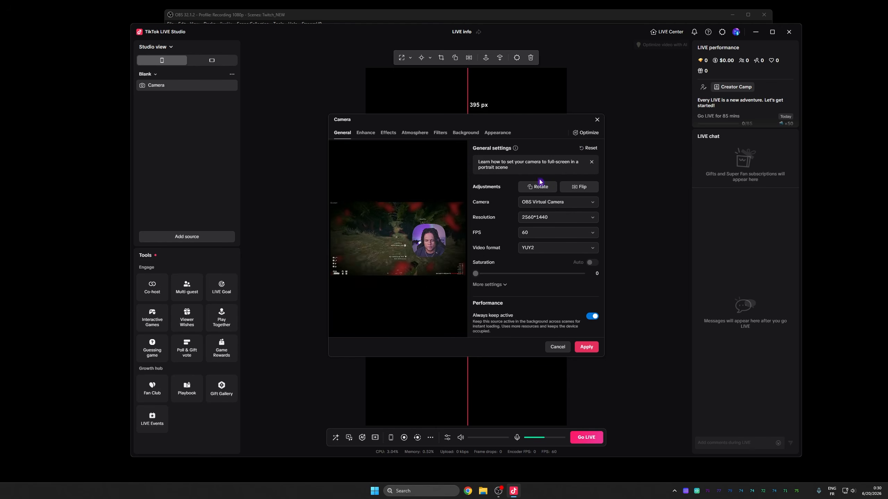
pyautogui.click(597, 120)
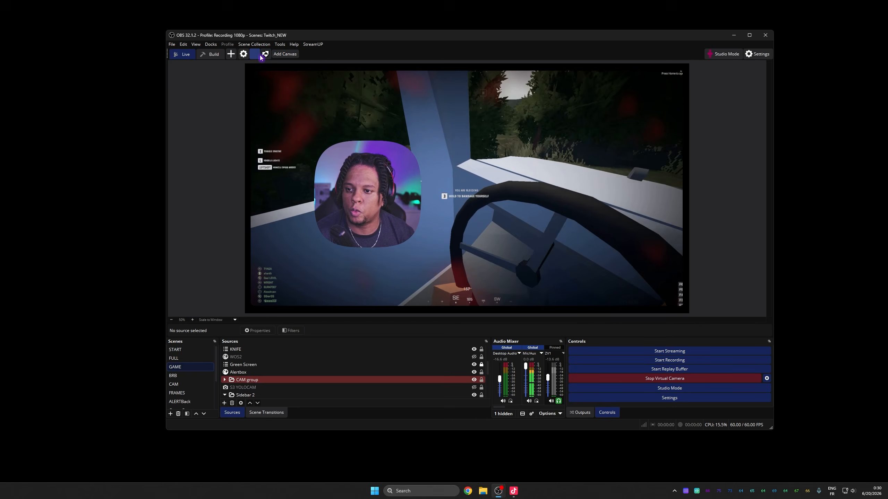
# Step: Open the Aitum Vertical dock and widen it beside the preview
pyautogui.click(211, 44)
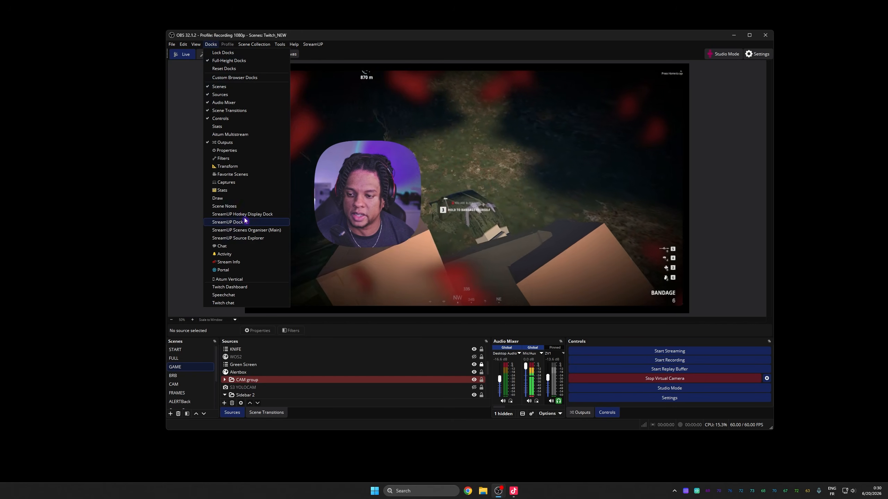
pyautogui.click(230, 279)
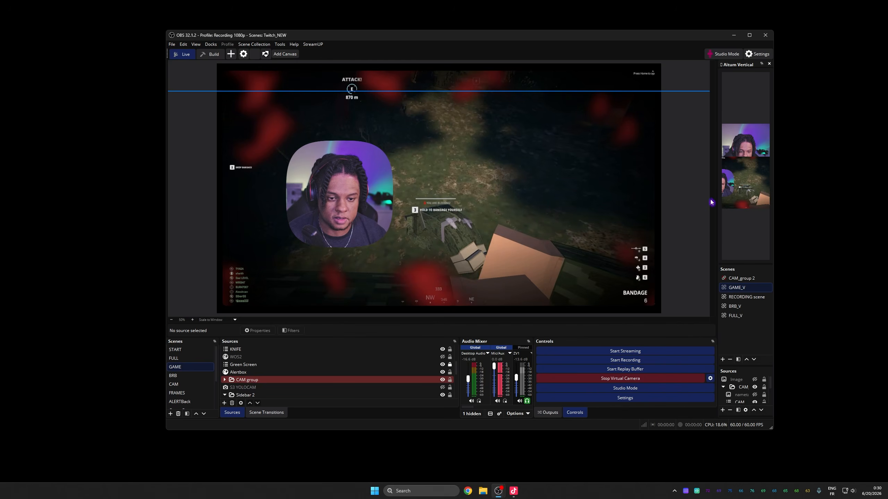
pyautogui.moveTo(711, 200); pyautogui.dragTo(601, 206)
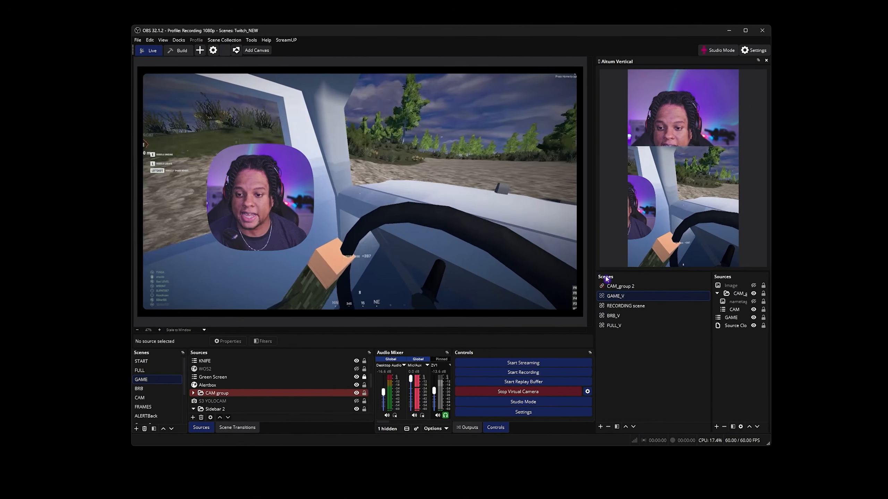
# Step: Select the GAME_V vertical scene and move its CAM group lower in the vertical preview
pyautogui.click(621, 311)
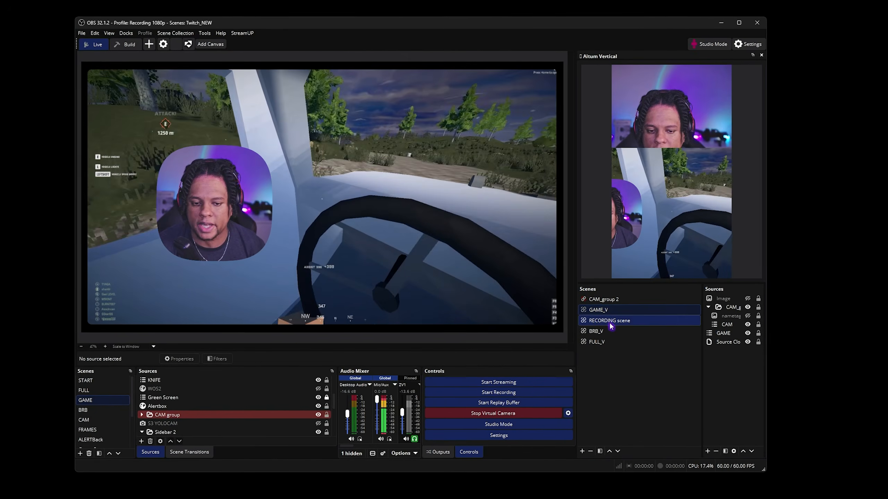
pyautogui.click(601, 314)
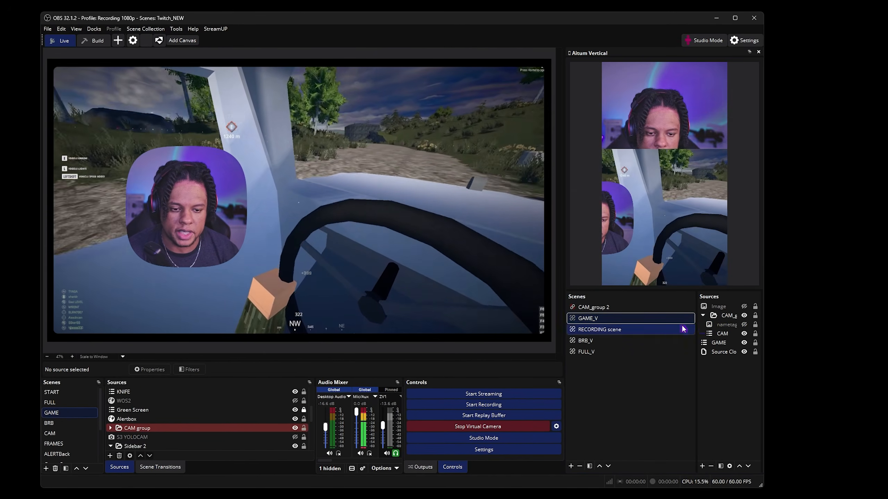
pyautogui.click(728, 317)
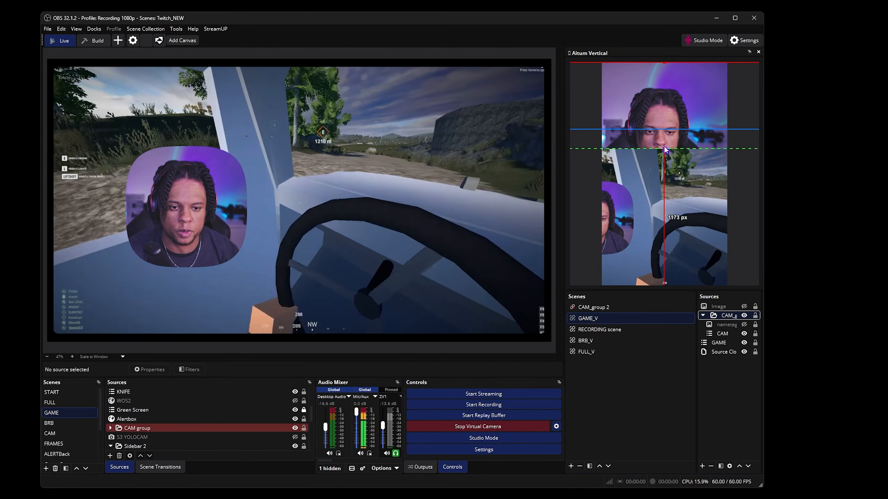
pyautogui.moveTo(664, 150); pyautogui.dragTo(664, 163)
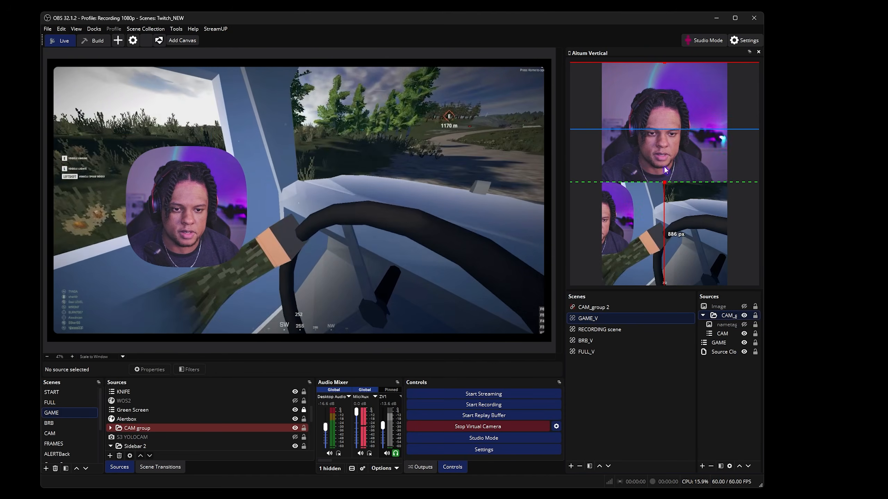
# Step: Select the GAME source in the vertical scene and adjust the game and camera positions in the vertical preview
pyautogui.click(719, 345)
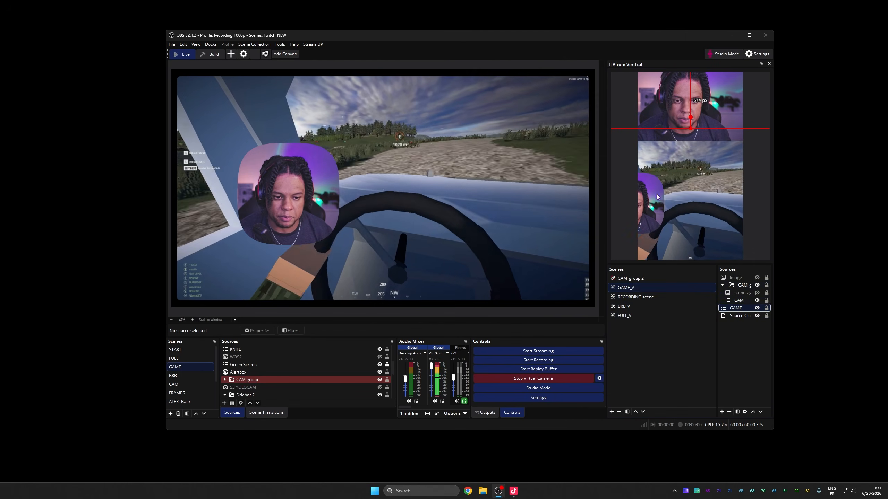
pyautogui.moveTo(657, 197); pyautogui.dragTo(651, 213)
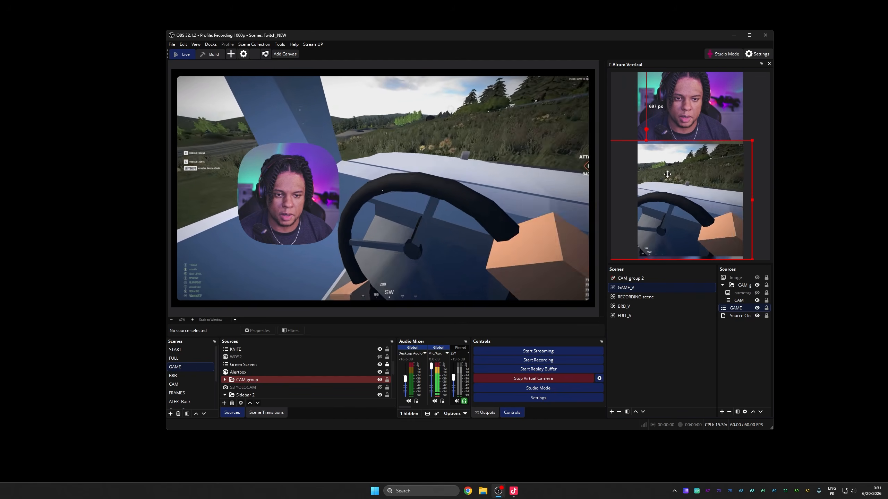
pyautogui.moveTo(666, 173); pyautogui.dragTo(675, 180)
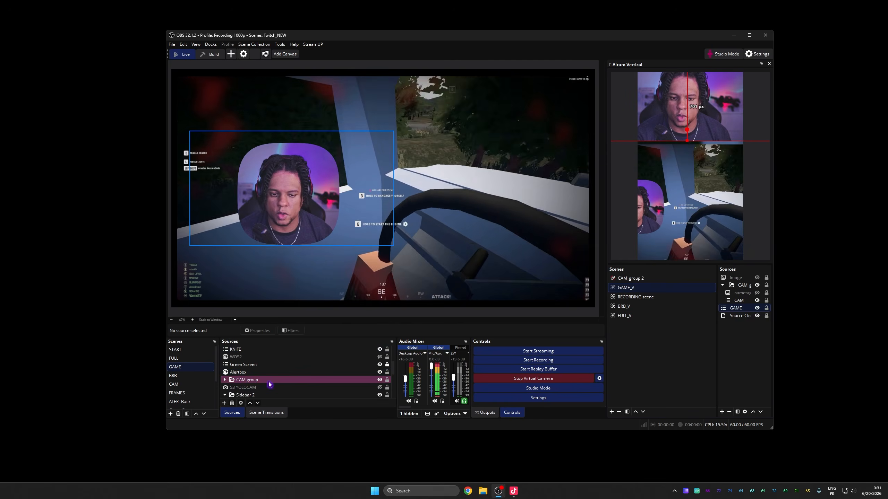
pyautogui.scroll(-1, 268, 381)
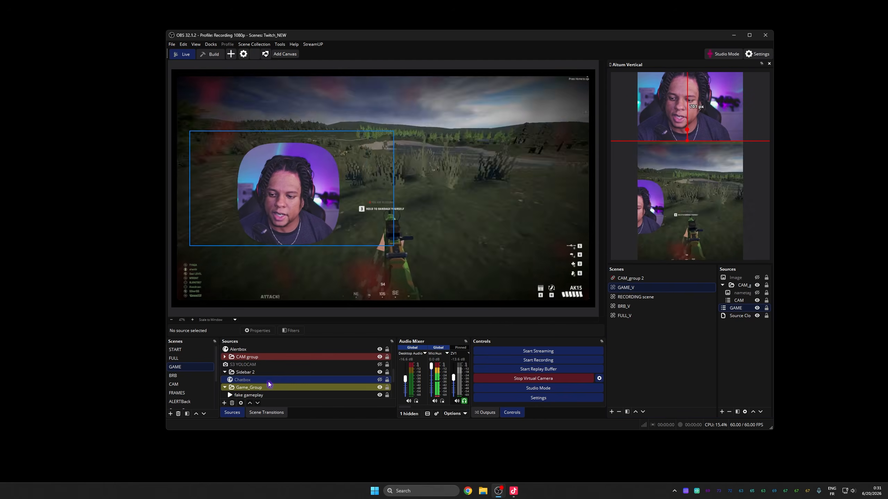
pyautogui.scroll(1, 268, 381)
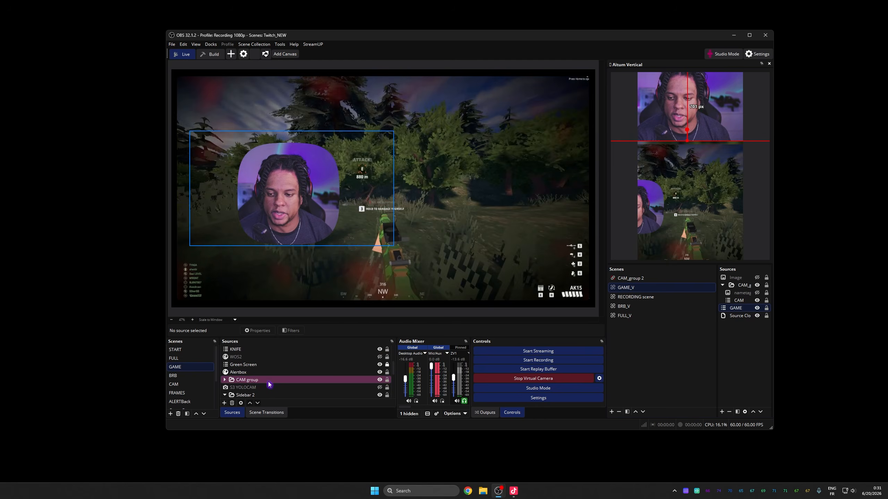
pyautogui.scroll(-1, 268, 381)
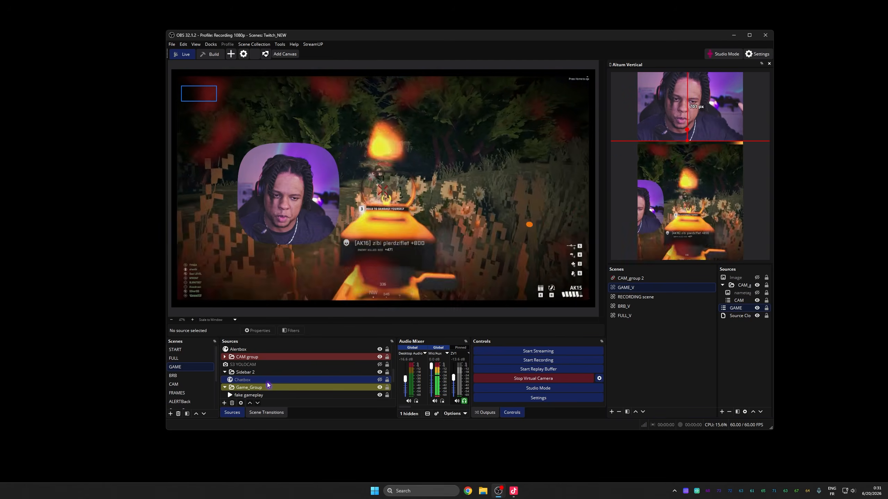
# Step: Move the CAM group to the left edge of the main preview and nudge the vertical camera up slightly
pyautogui.moveTo(289, 213); pyautogui.dragTo(228, 202)
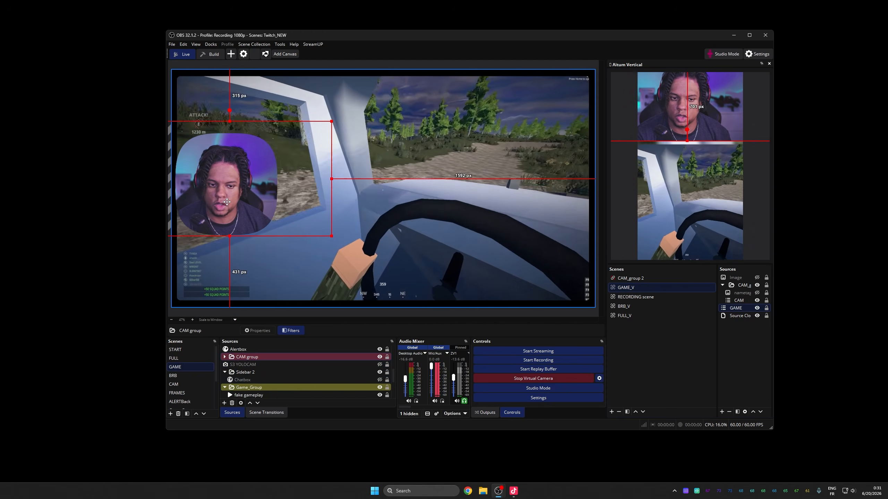
pyautogui.moveTo(692, 201); pyautogui.dragTo(694, 195)
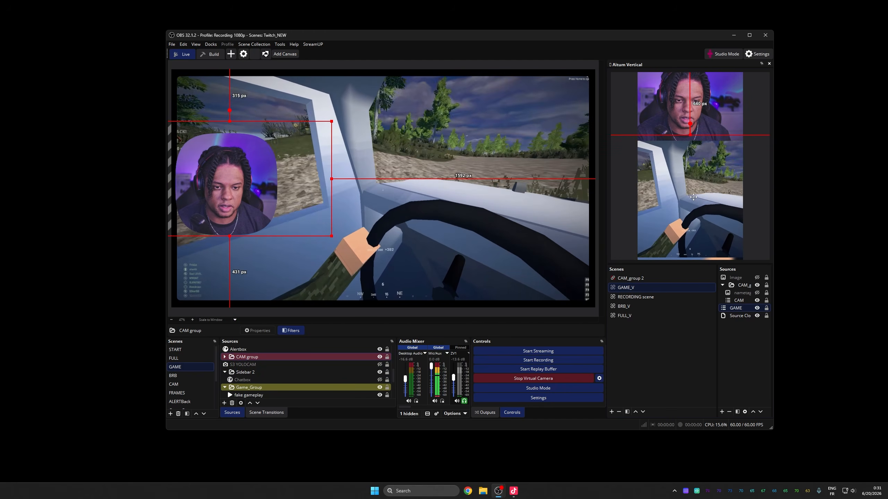
# Step: Stop the virtual camera and review the Appearance theme choices in Settings
pyautogui.click(543, 380)
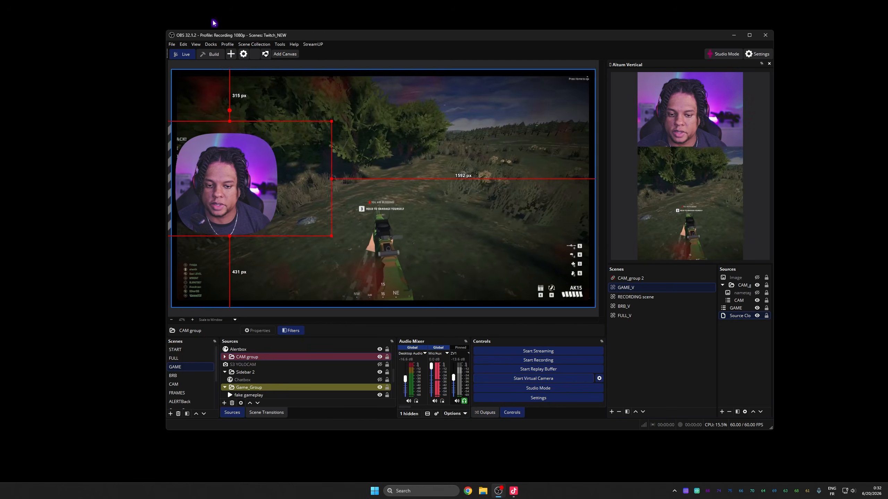
pyautogui.click(211, 44)
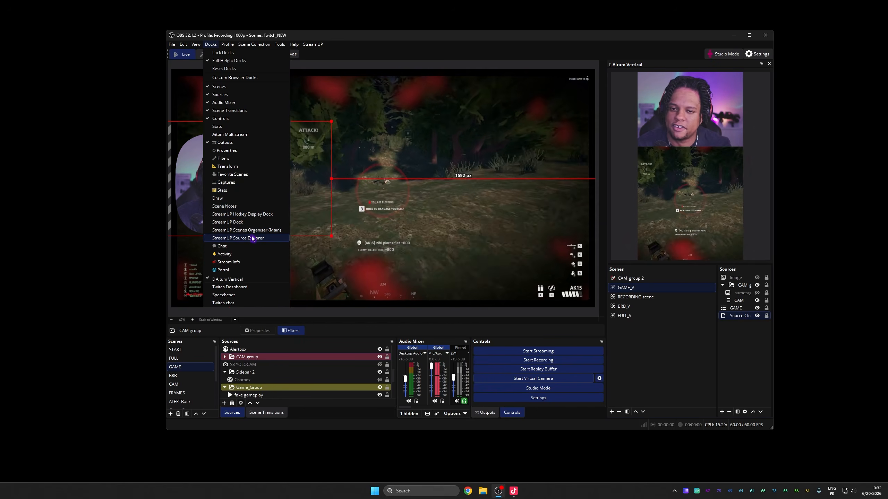
pyautogui.click(535, 398)
pyautogui.click(526, 402)
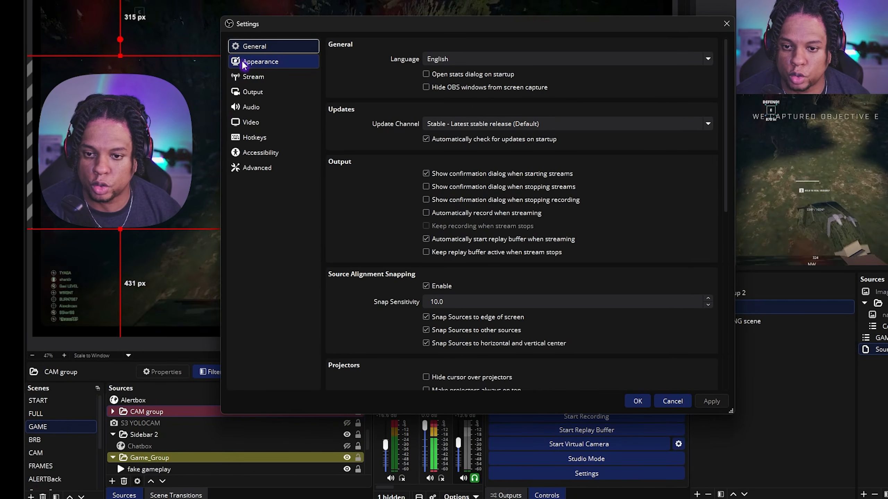
pyautogui.click(249, 64)
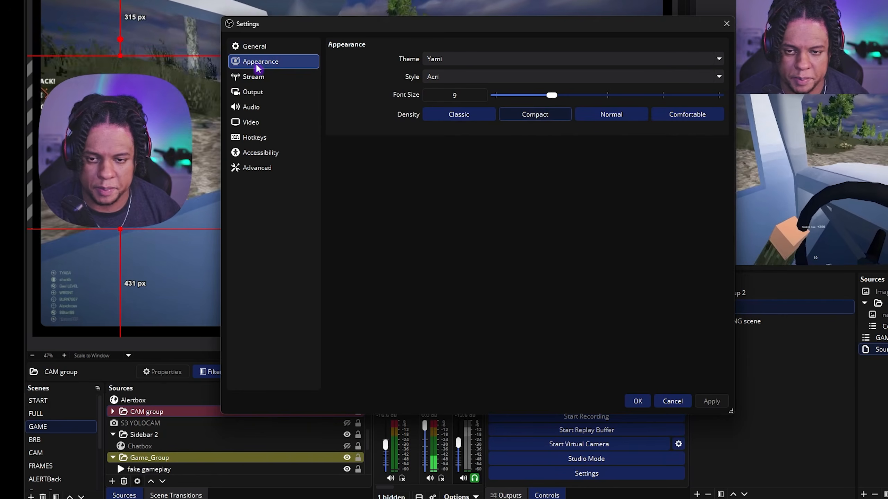
pyautogui.click(524, 58)
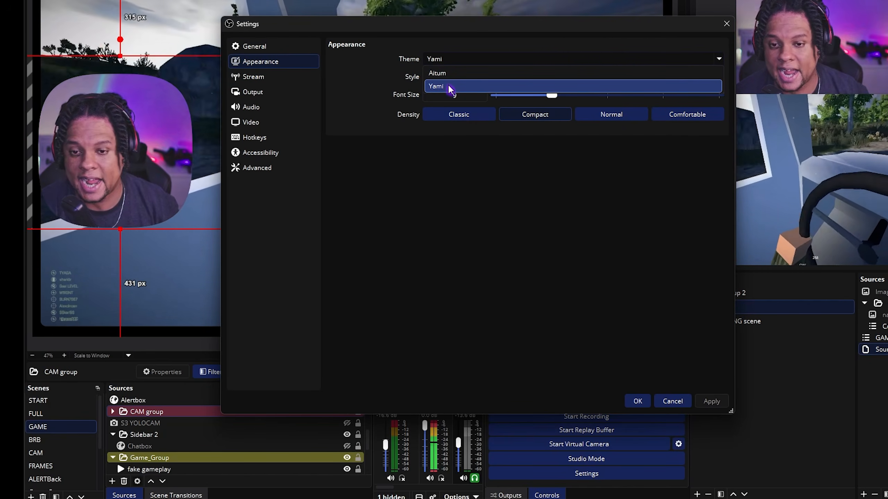
pyautogui.click(355, 80)
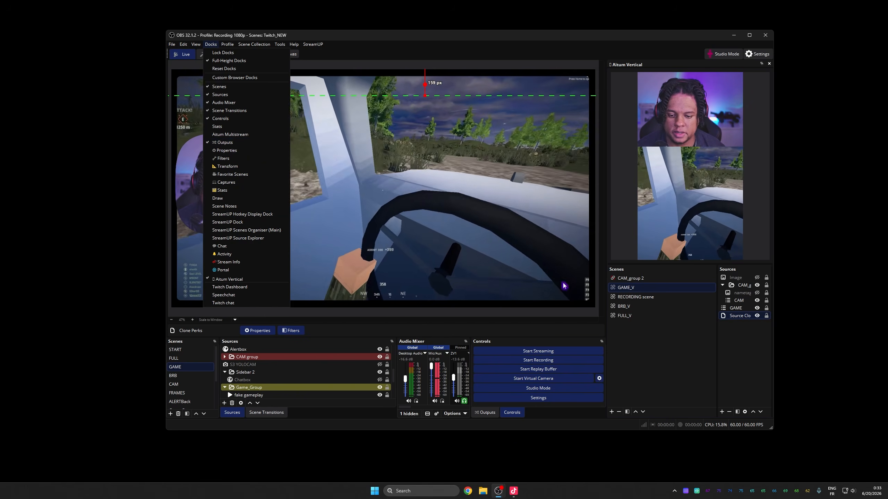
# Step: Open the Outputs dock and browse the Aitum Stream Suite settings pages for General, Canvas and Output
pyautogui.click(485, 414)
pyautogui.scroll(-3, 525, 366)
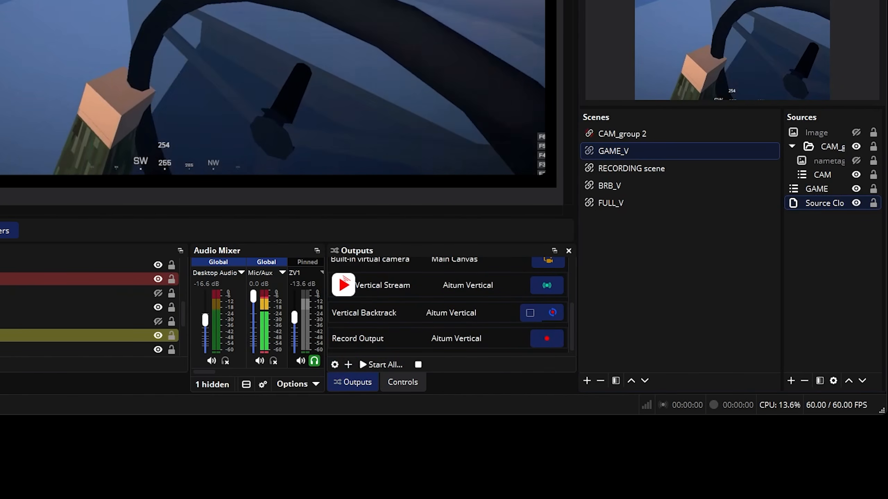
pyautogui.click(334, 365)
pyautogui.moveTo(647, 105); pyautogui.dragTo(142, 76)
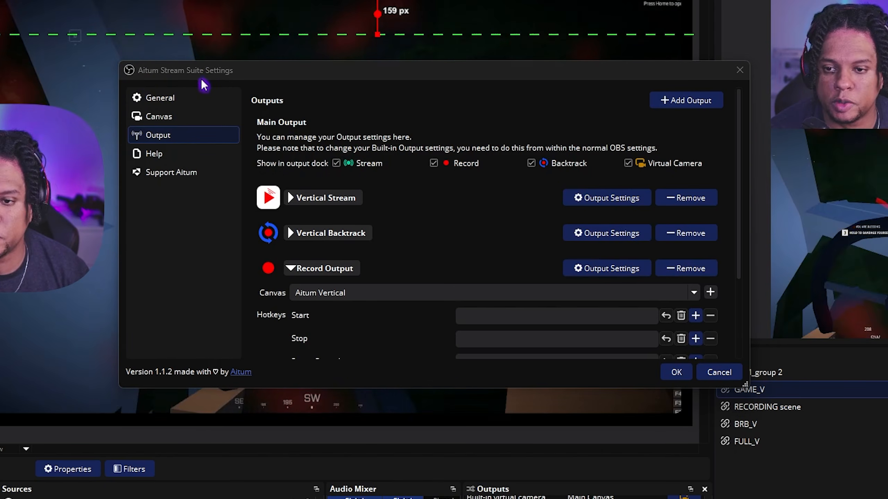
pyautogui.click(182, 99)
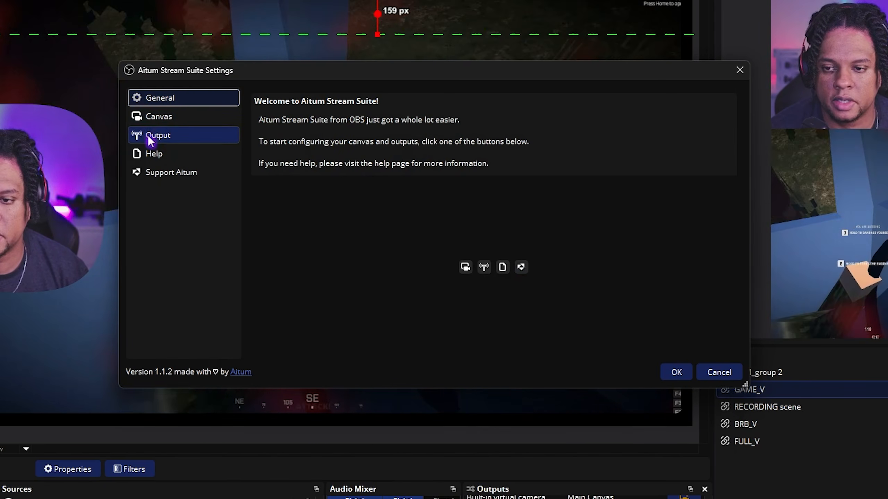
pyautogui.click(180, 117)
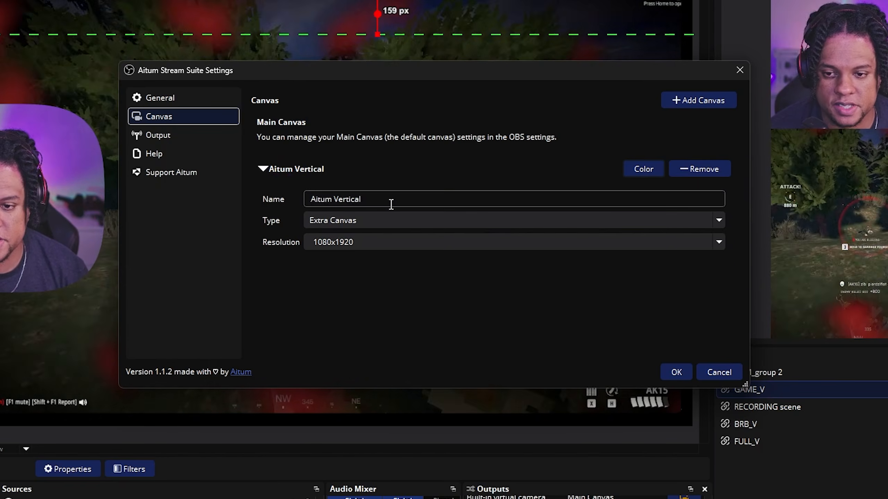
pyautogui.click(169, 140)
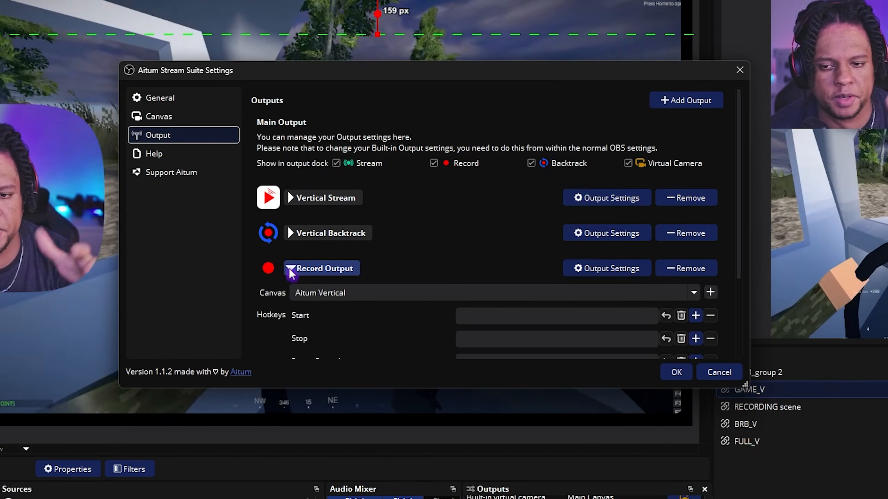
# Step: Add a Virtual Camera output named Aitum Virtual Camera in the Aitum Stream Suite outputs
pyautogui.click(288, 270)
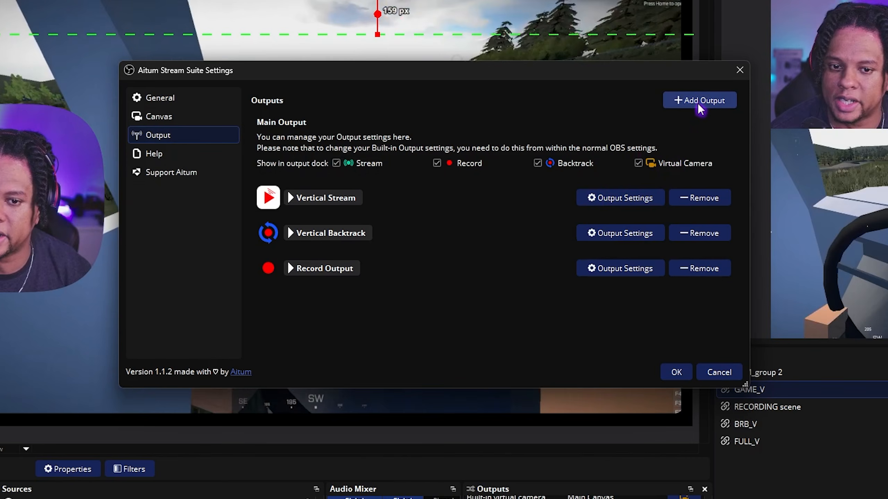
pyautogui.click(698, 104)
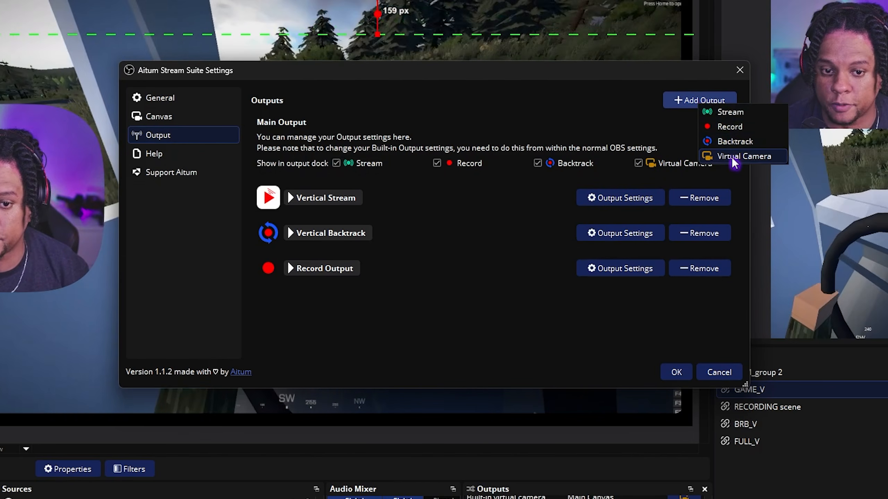
pyautogui.click(735, 157)
pyautogui.write('A')
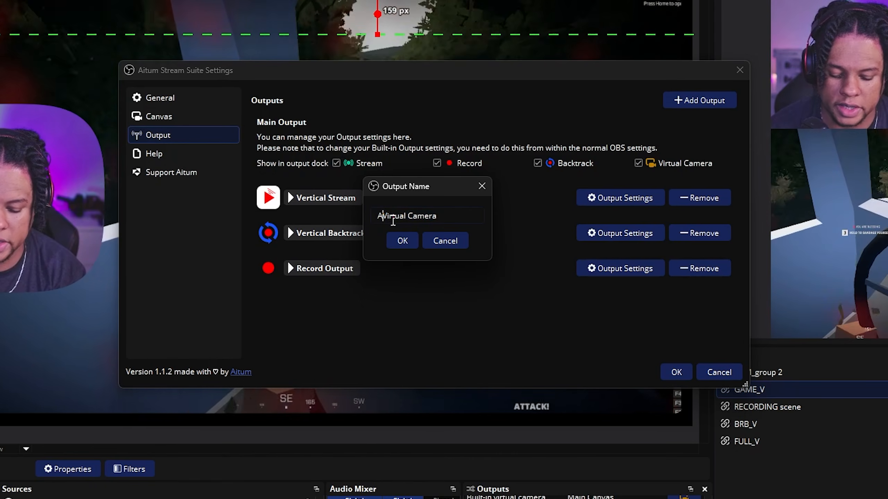
pyautogui.write('itum')
pyautogui.click(394, 234)
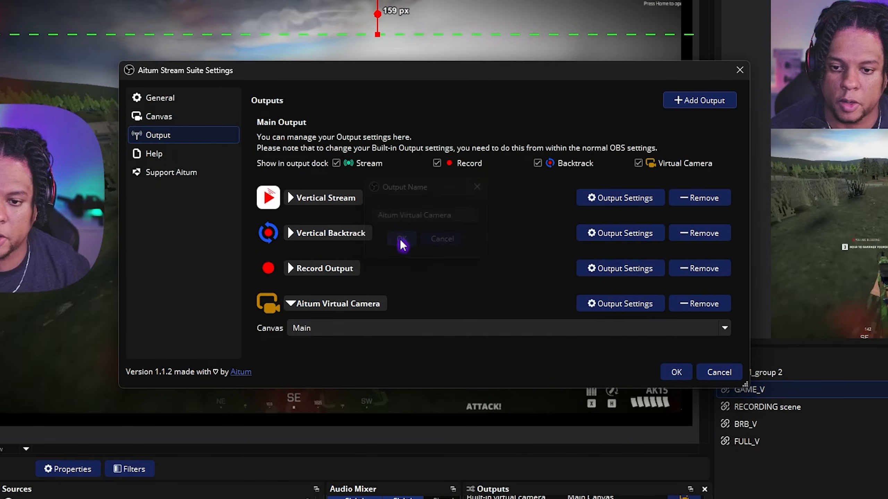
# Step: Set the Aitum Virtual Camera output's canvas to Aitum Vertical and save the Aitum Stream Suite settings
pyautogui.click(342, 330)
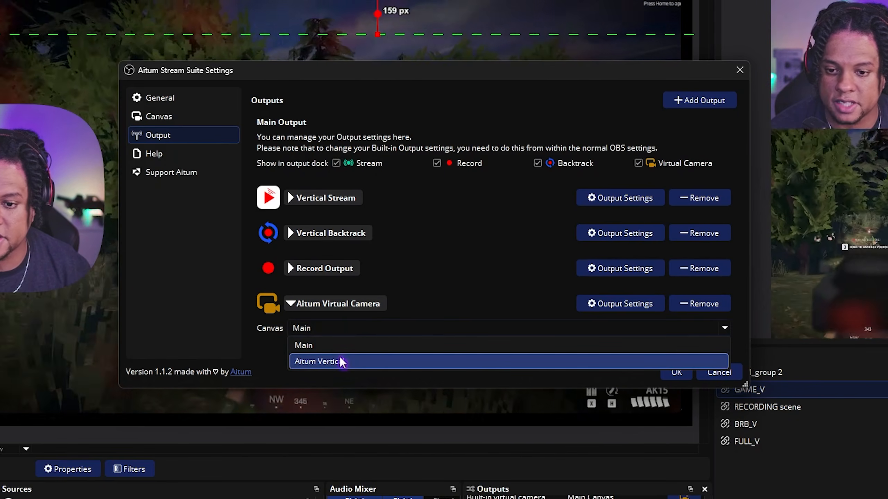
pyautogui.click(335, 361)
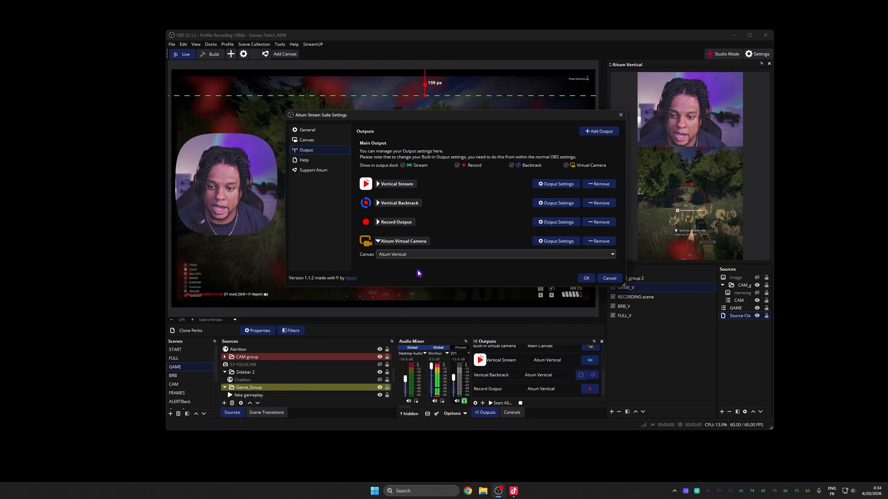
pyautogui.click(586, 279)
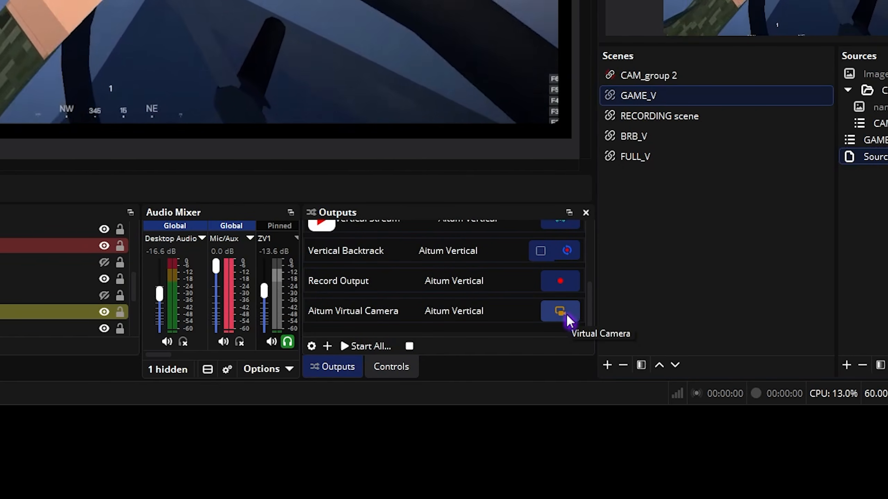
# Step: Start the Aitum Virtual Camera output from the Outputs dock and switch to TikTok LIVE Studio
pyautogui.click(566, 314)
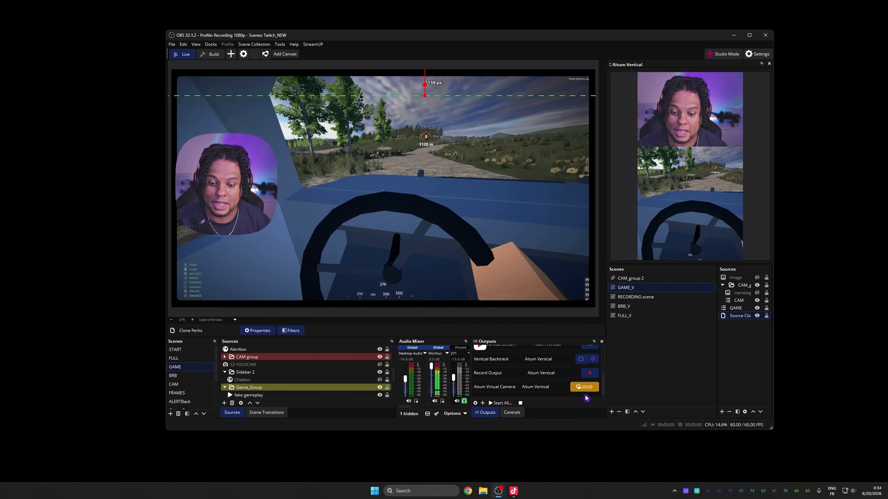
pyautogui.click(514, 491)
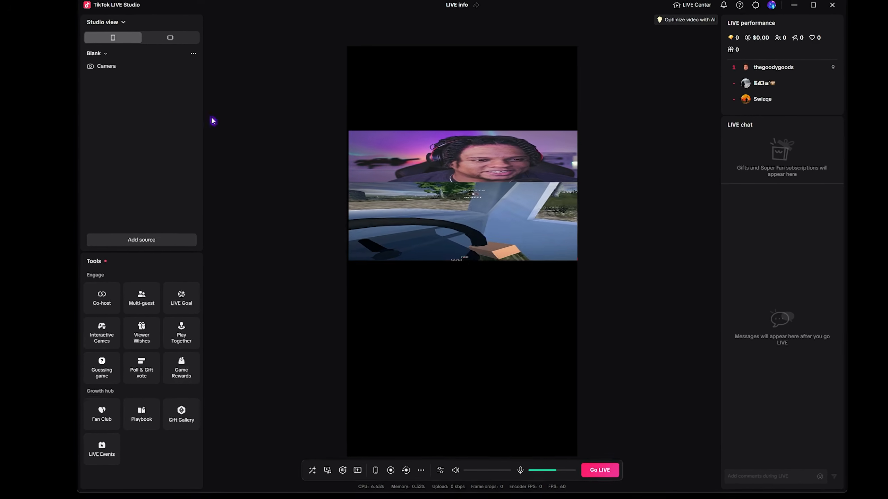
# Step: Set the Camera source's resolution to 1080*1920, apply it, and move the camera image up to fill the portrait canvas
pyautogui.click(148, 55)
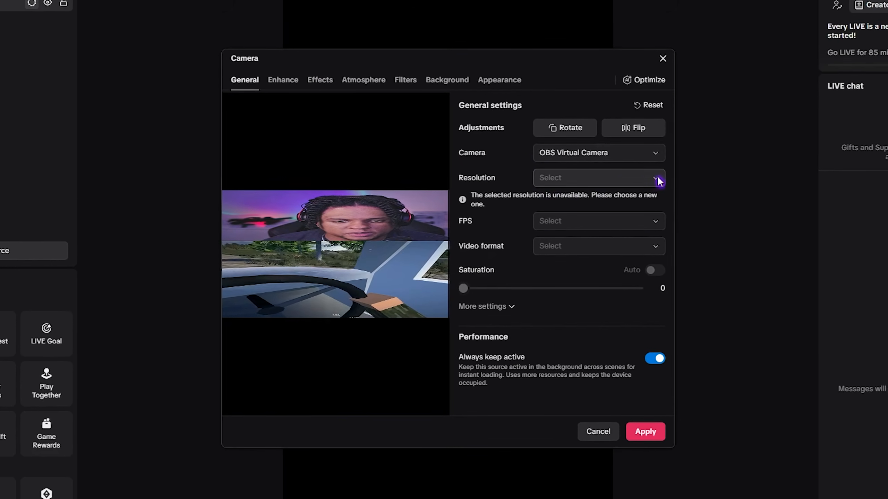
pyautogui.click(643, 181)
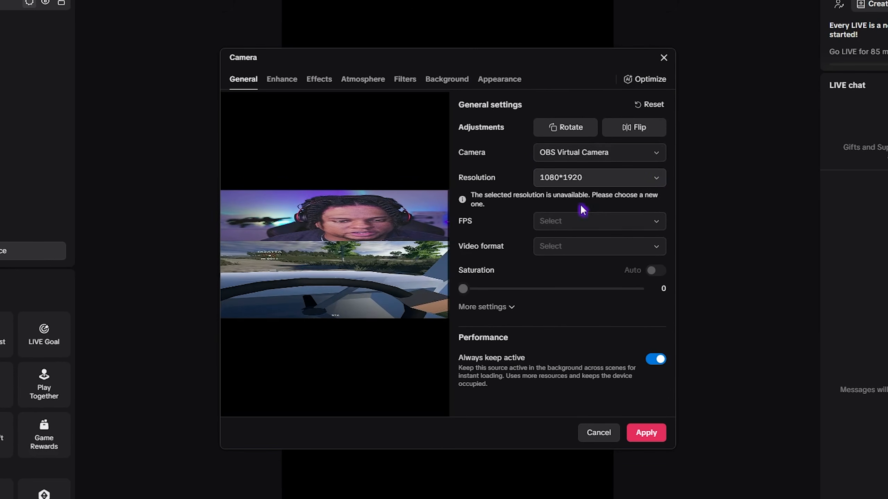
pyautogui.click(646, 433)
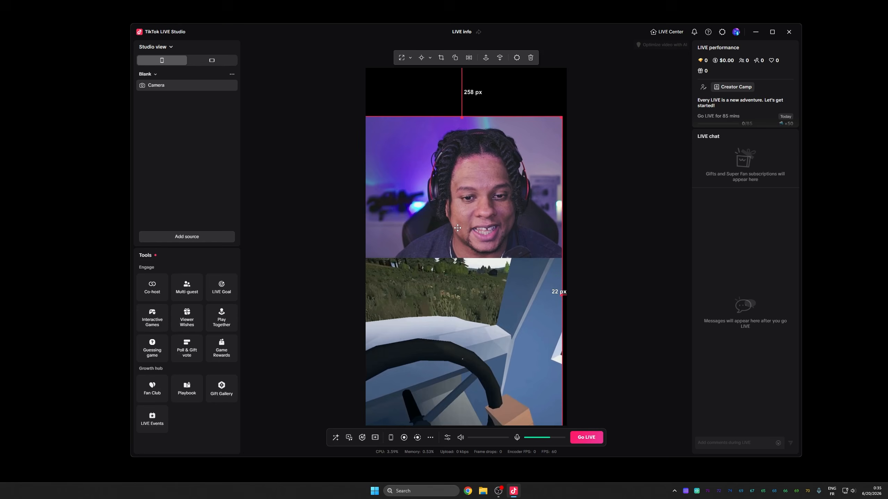
pyautogui.moveTo(458, 228); pyautogui.dragTo(464, 188)
pyautogui.click(600, 211)
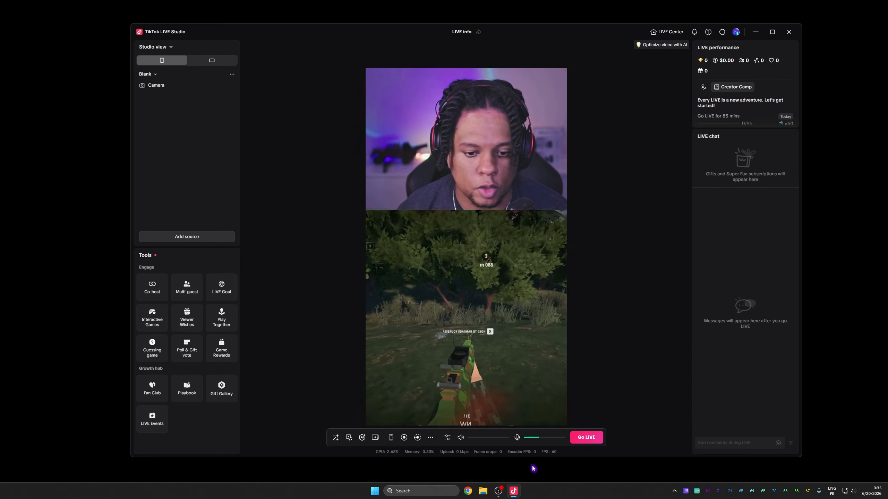
# Step: Return to OBS and switch the main canvas to the FULL scene
pyautogui.moveTo(498, 491)
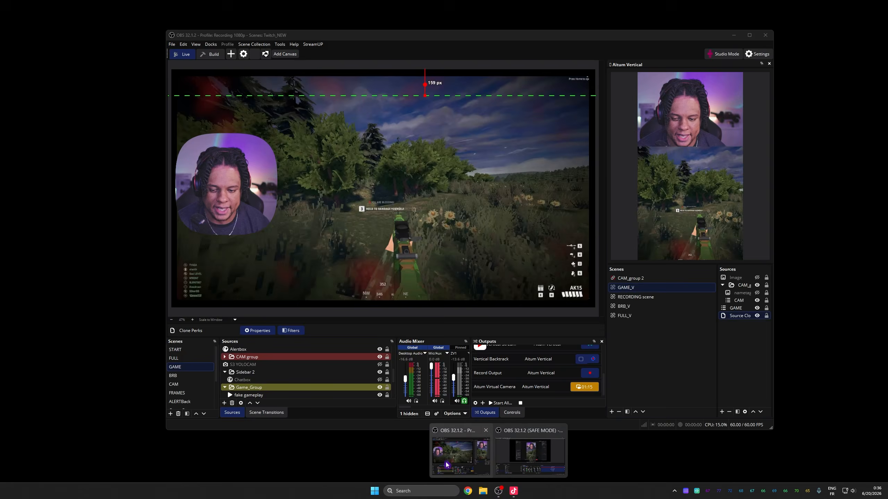
pyautogui.click(446, 465)
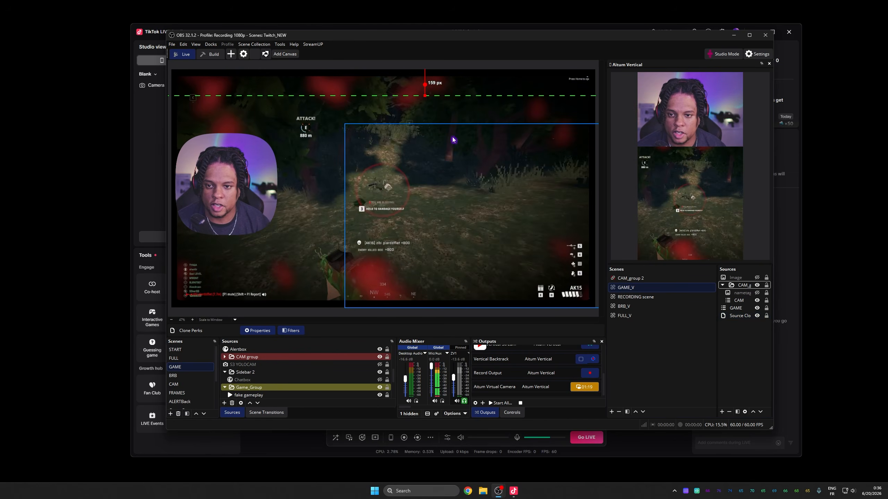
pyautogui.click(187, 361)
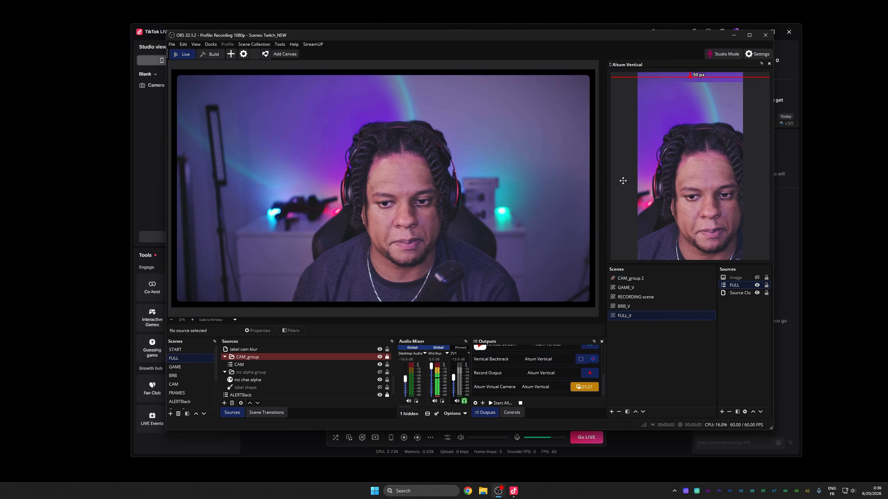
pyautogui.click(184, 359)
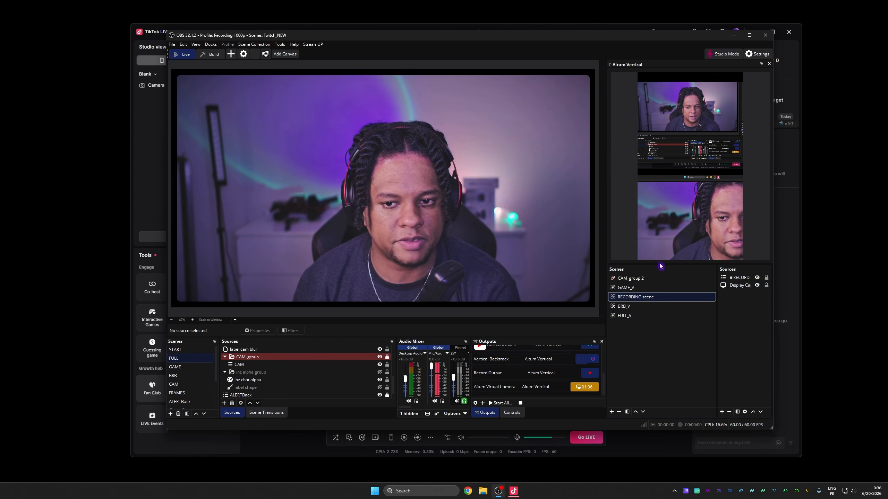
# Step: Add an image source to the GAME_V vertical scene using Vertical Overlay_green.png from the Vertical overlay folder
pyautogui.click(626, 287)
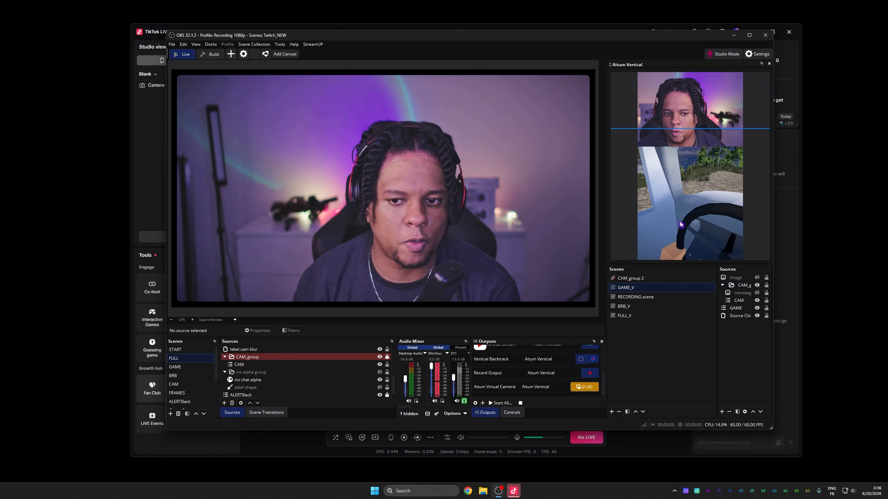
pyautogui.click(721, 412)
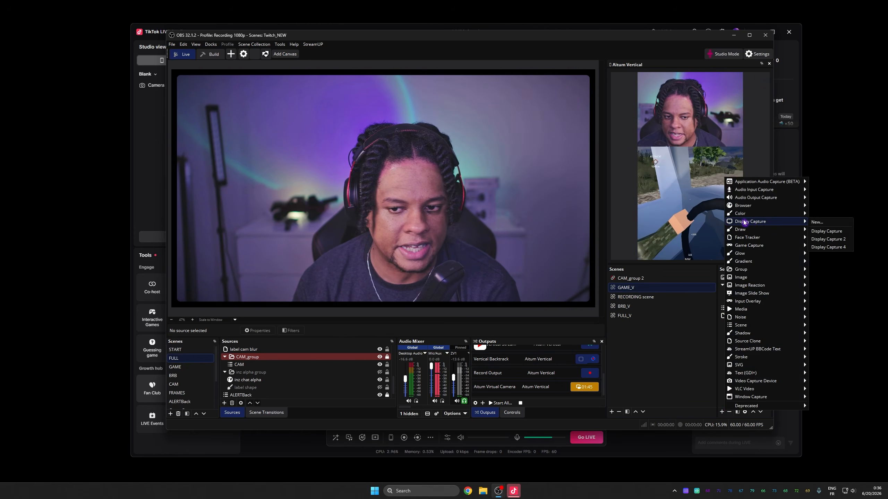
pyautogui.click(827, 284)
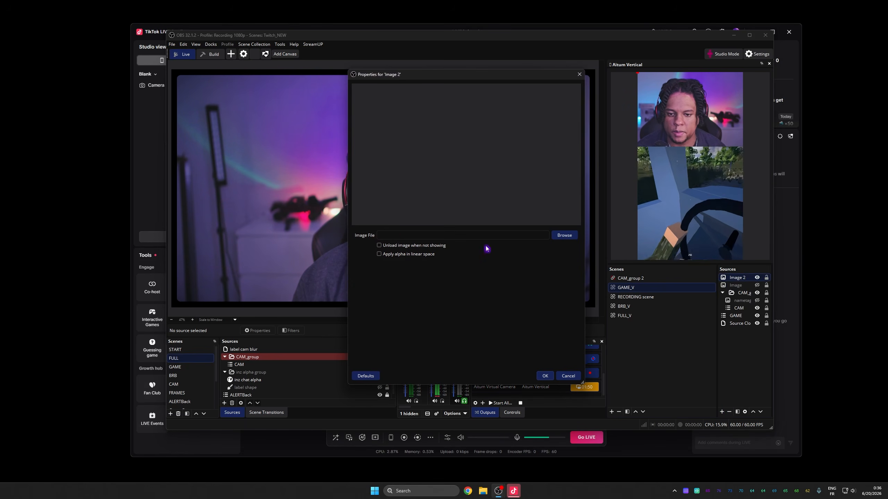
pyautogui.click(565, 236)
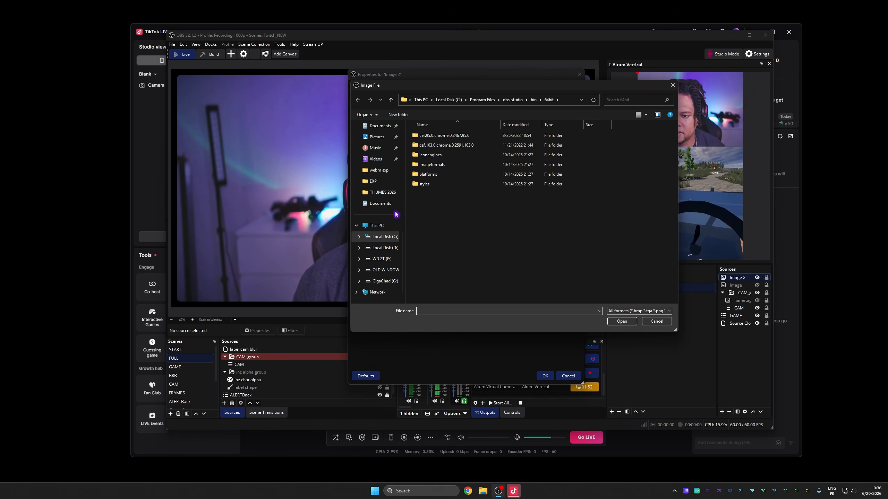
pyautogui.click(374, 237)
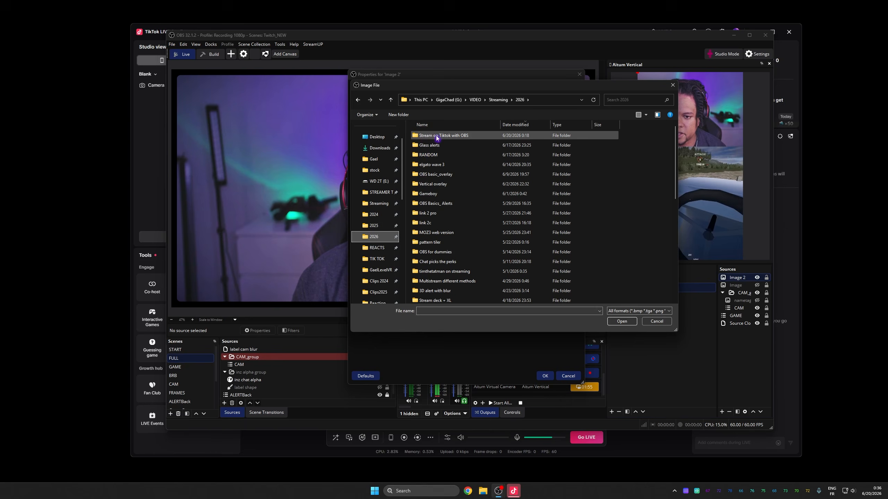
pyautogui.doubleClick(433, 184)
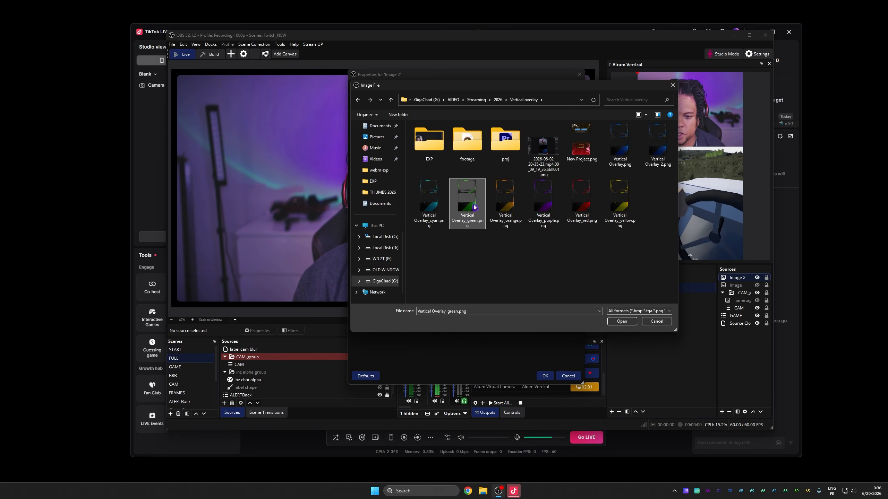
pyautogui.click(622, 321)
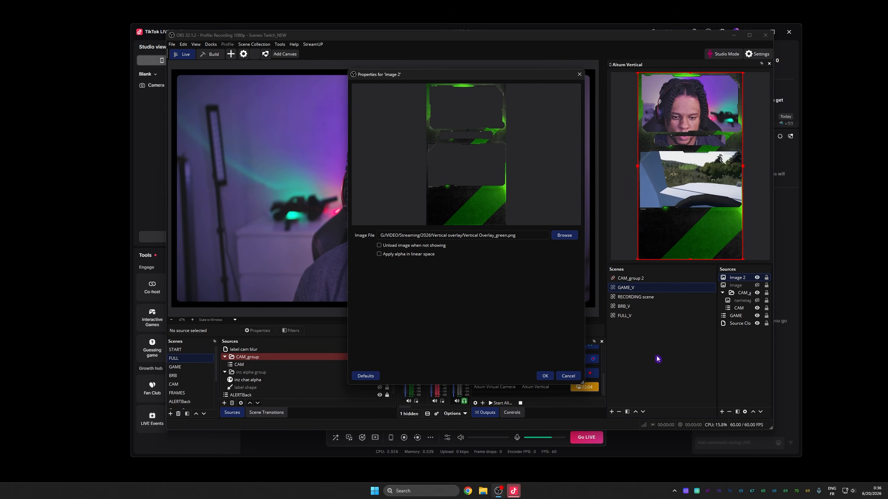
pyautogui.click(545, 376)
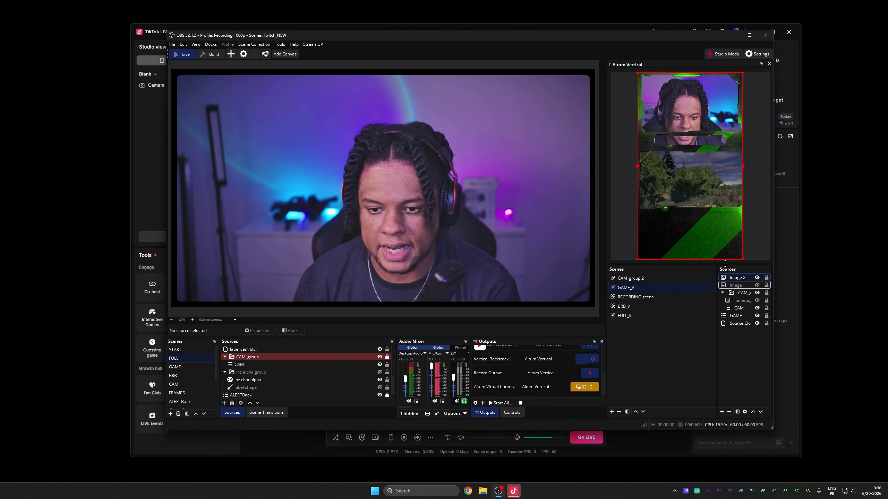
# Step: In the vertical canvas, nudge the CAM group up and move the GAME source down into the overlay's lower frame, then view TikTok LIVE Studio
pyautogui.click(745, 295)
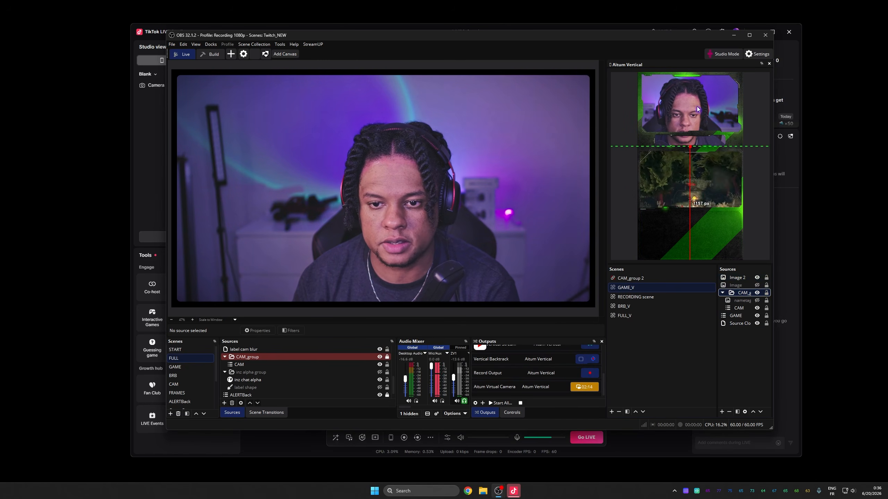
pyautogui.moveTo(697, 107); pyautogui.dragTo(697, 96)
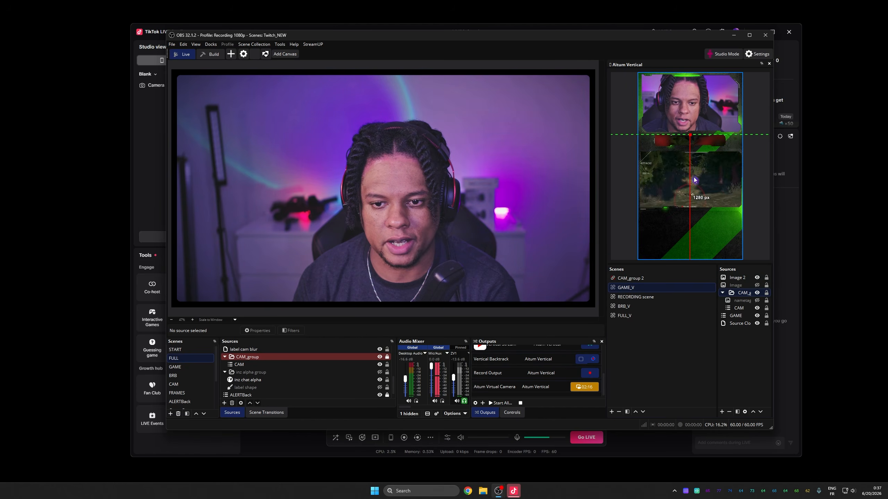
pyautogui.click(738, 315)
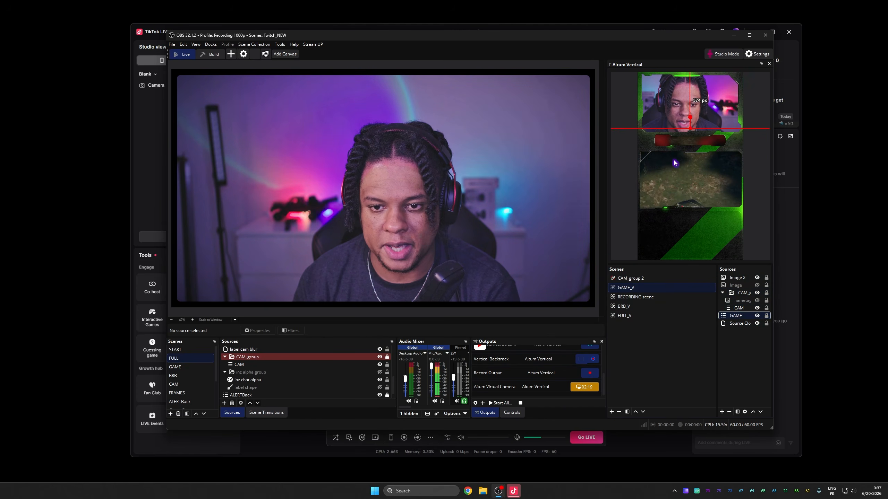
pyautogui.moveTo(681, 157); pyautogui.dragTo(679, 206)
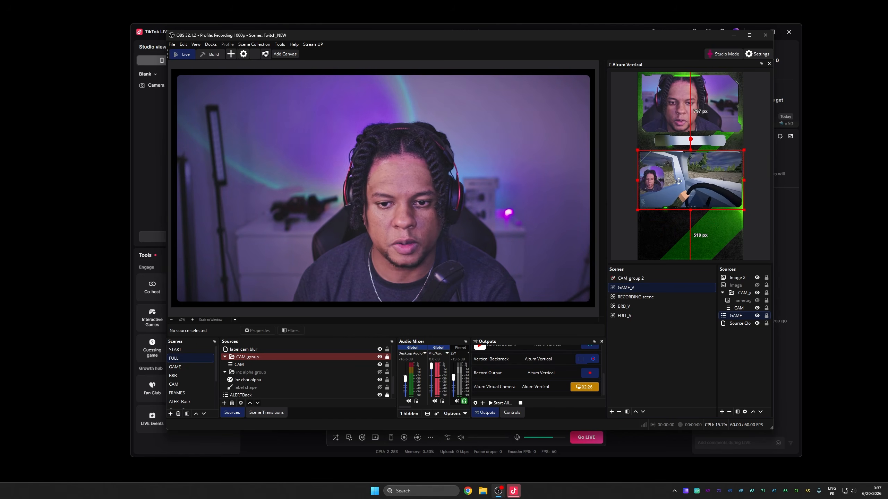
pyautogui.moveTo(684, 179); pyautogui.dragTo(673, 179)
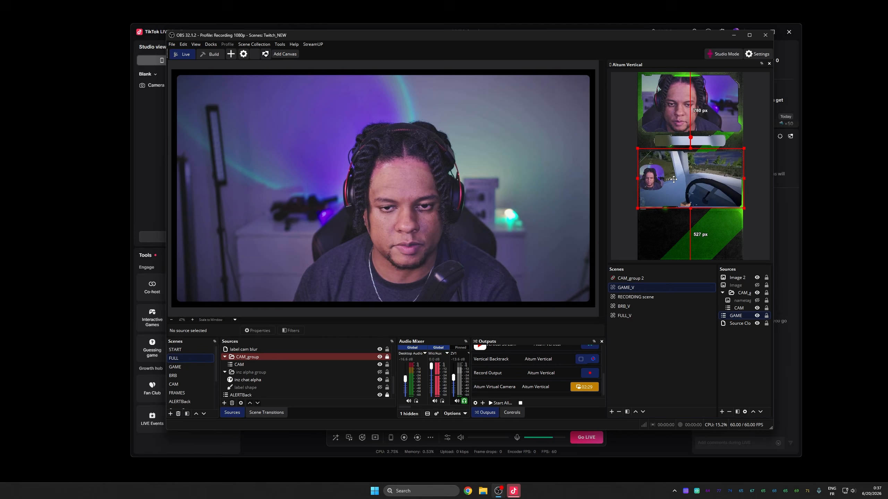
pyautogui.click(273, 380)
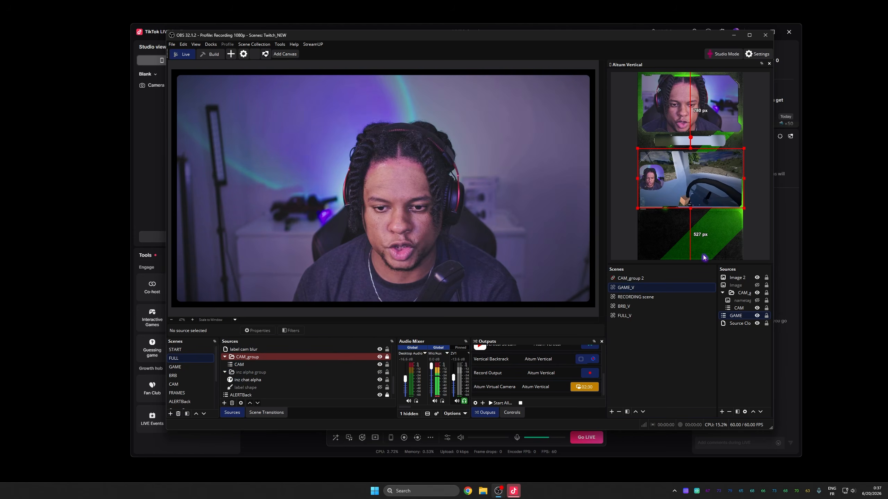
pyautogui.click(623, 122)
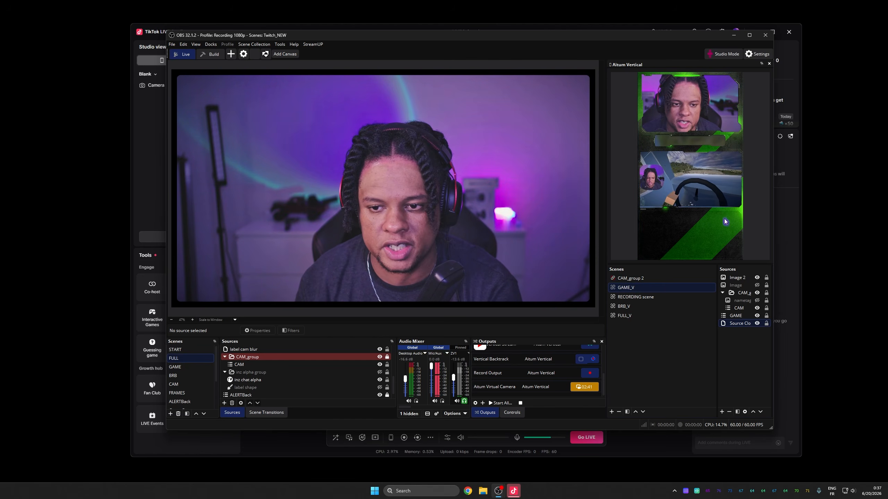
pyautogui.click(517, 494)
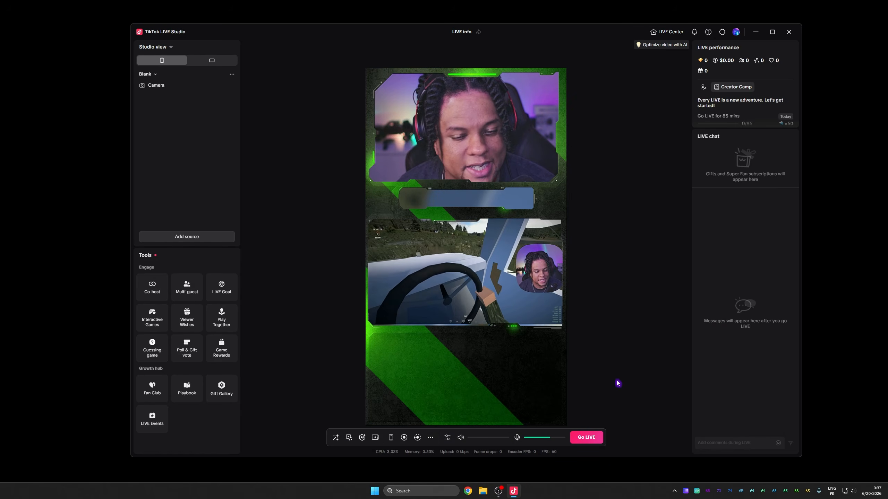